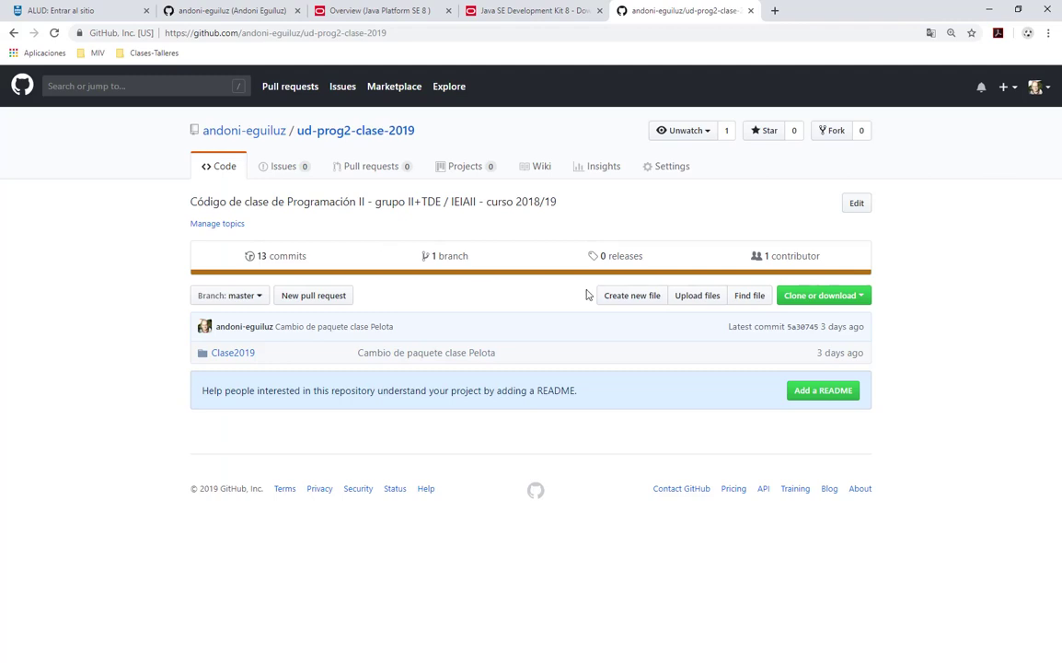
Copy the HTTPS clone URL of the ud-prog2-clase-2019 repository
click(425, 36)
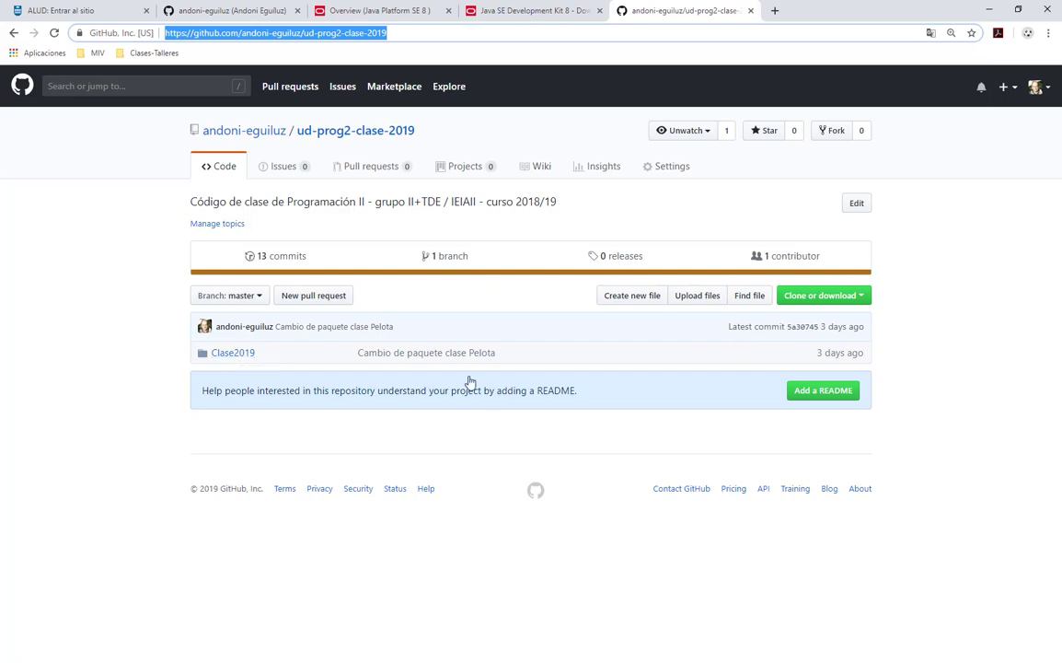
click(793, 296)
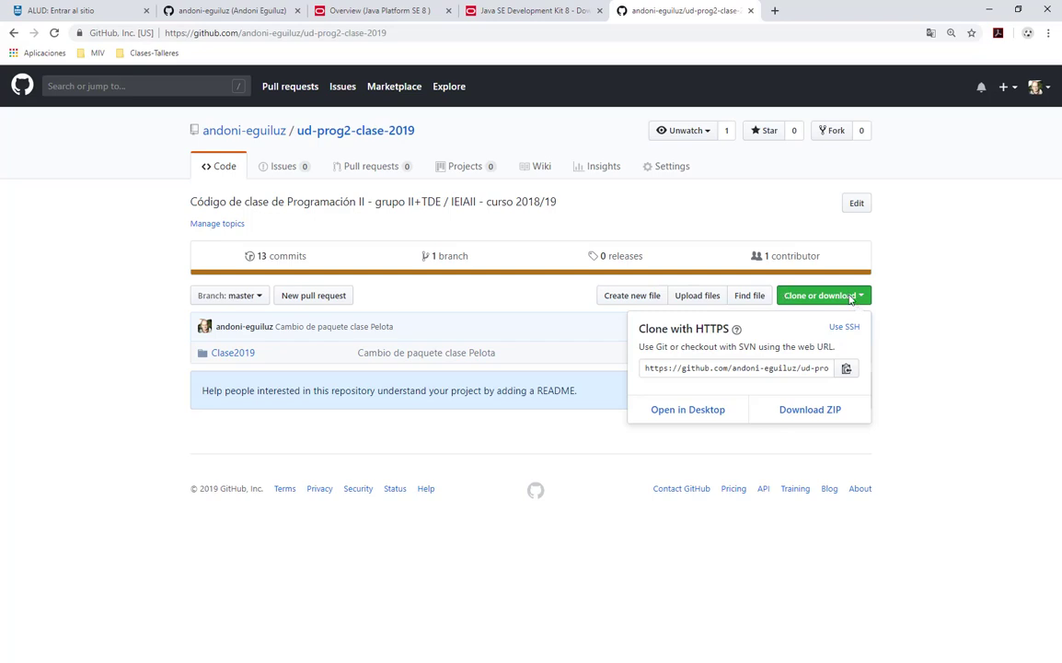
click(845, 370)
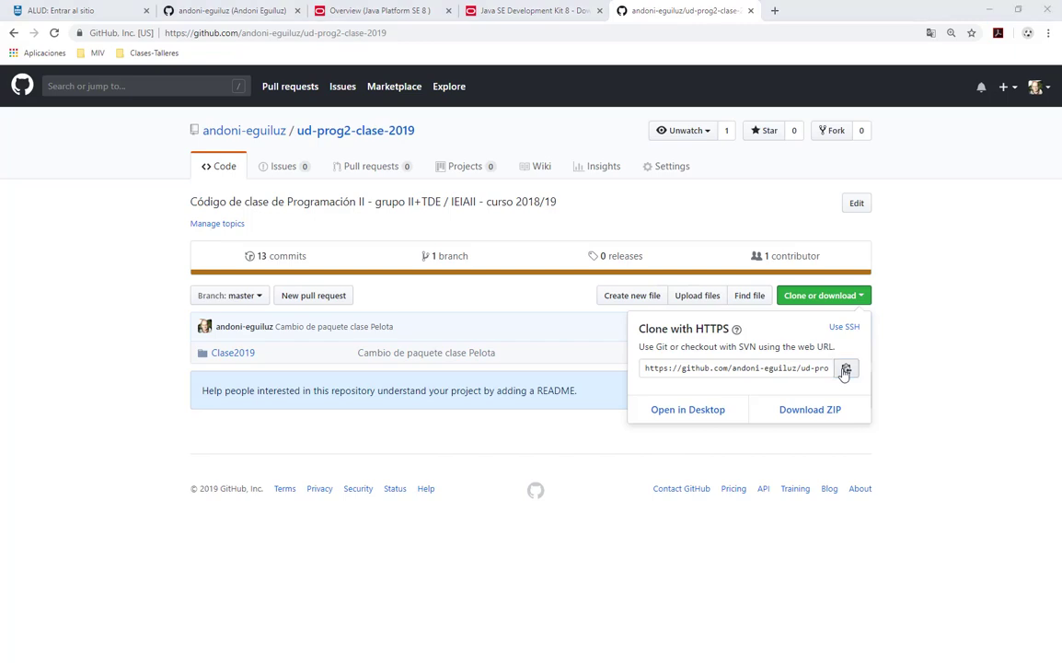
Switch to Eclipse and start an import with the Projects from Git wizard
key(alt+Tab)
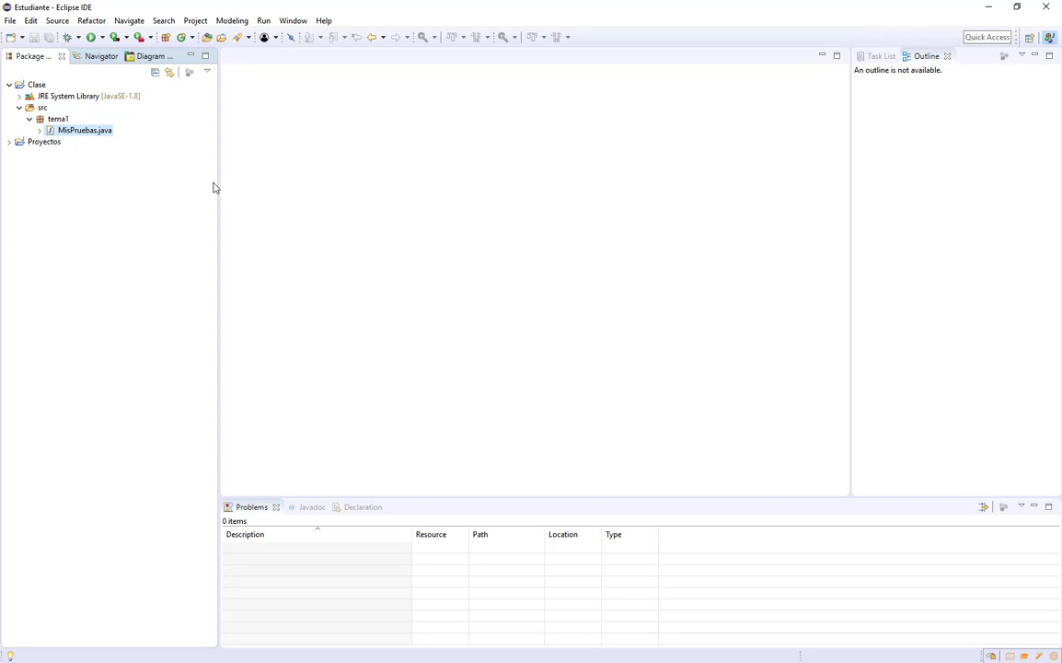
click(11, 23)
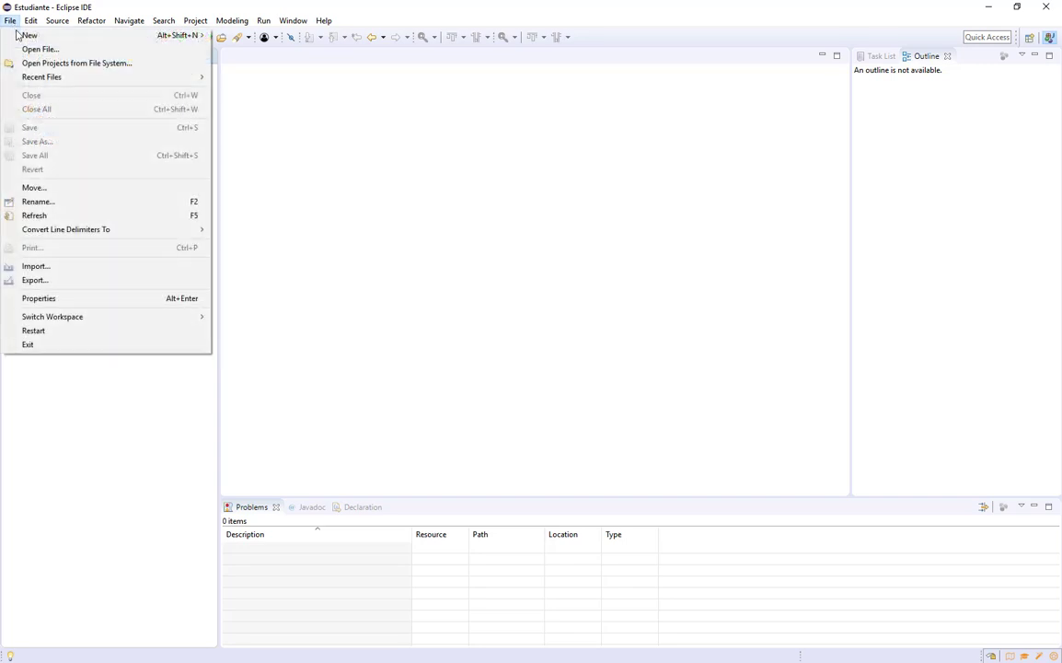
mouse_move(25, 37)
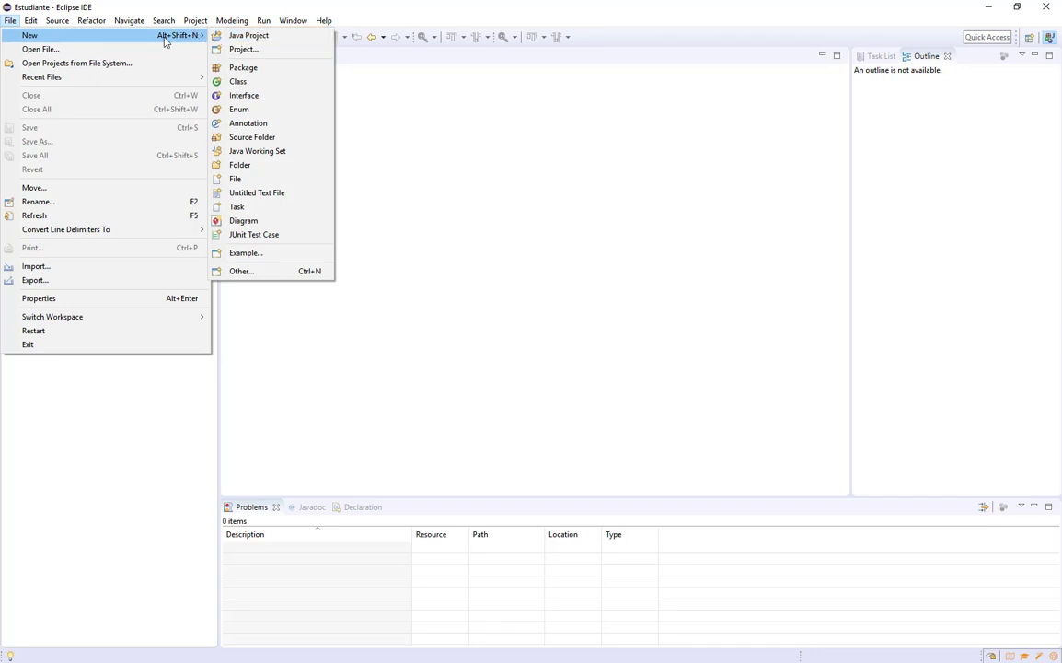
click(37, 266)
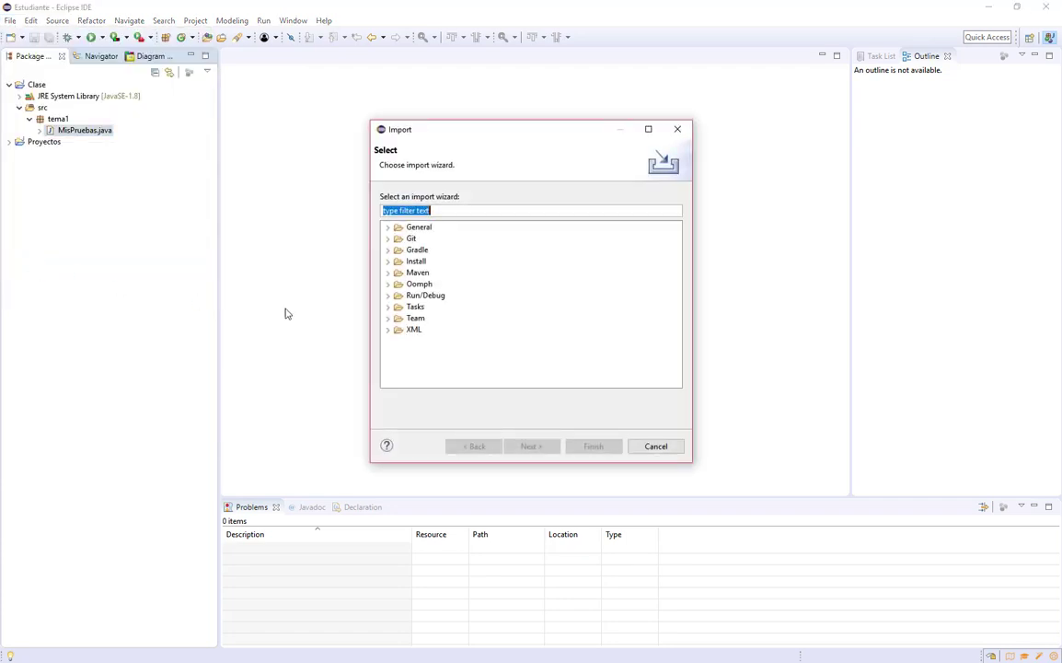
click(391, 238)
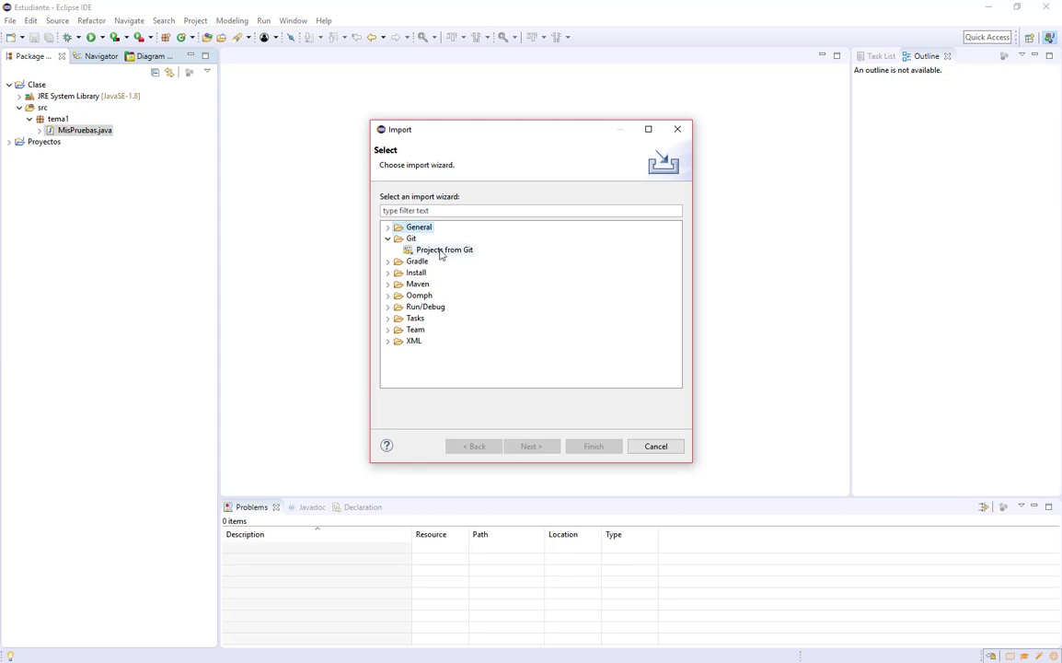
click(436, 252)
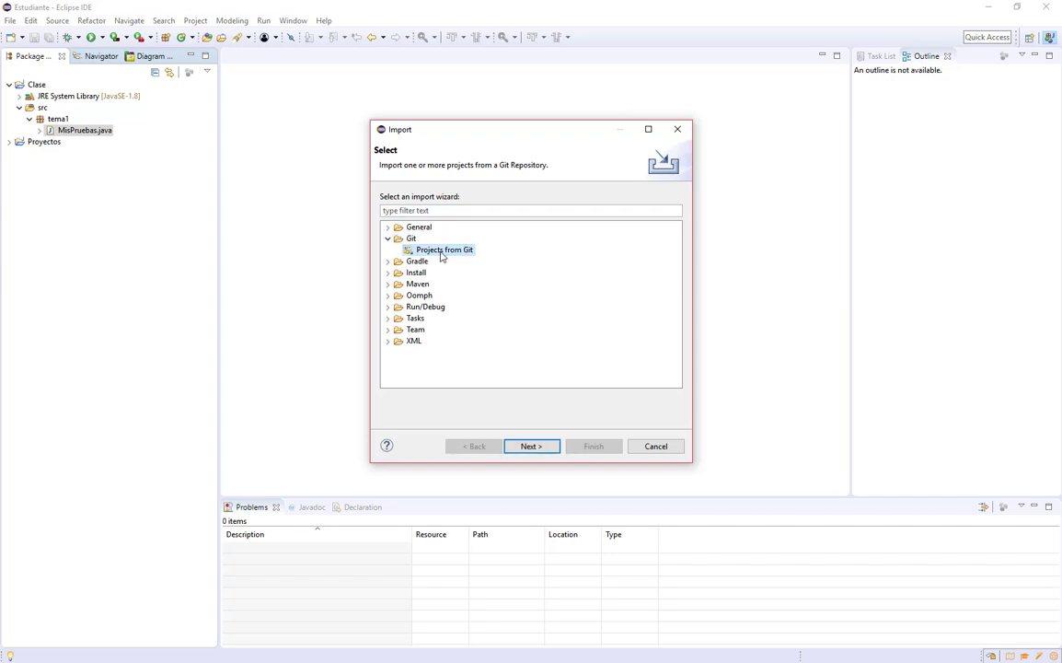
click(529, 448)
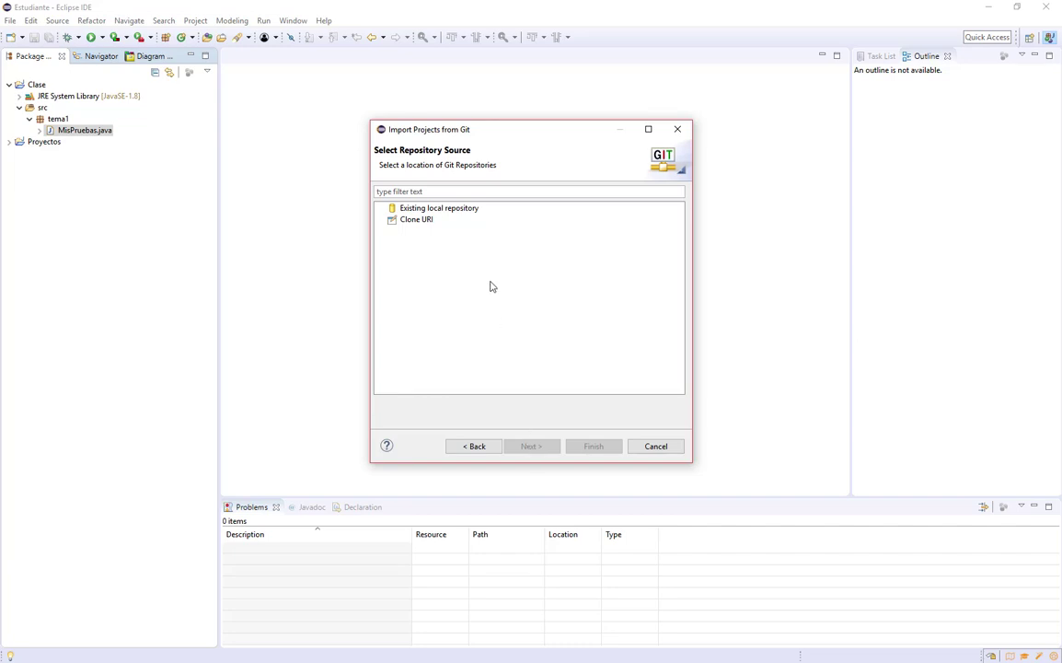
Choose Clone URI as the repository source for the import
click(453, 211)
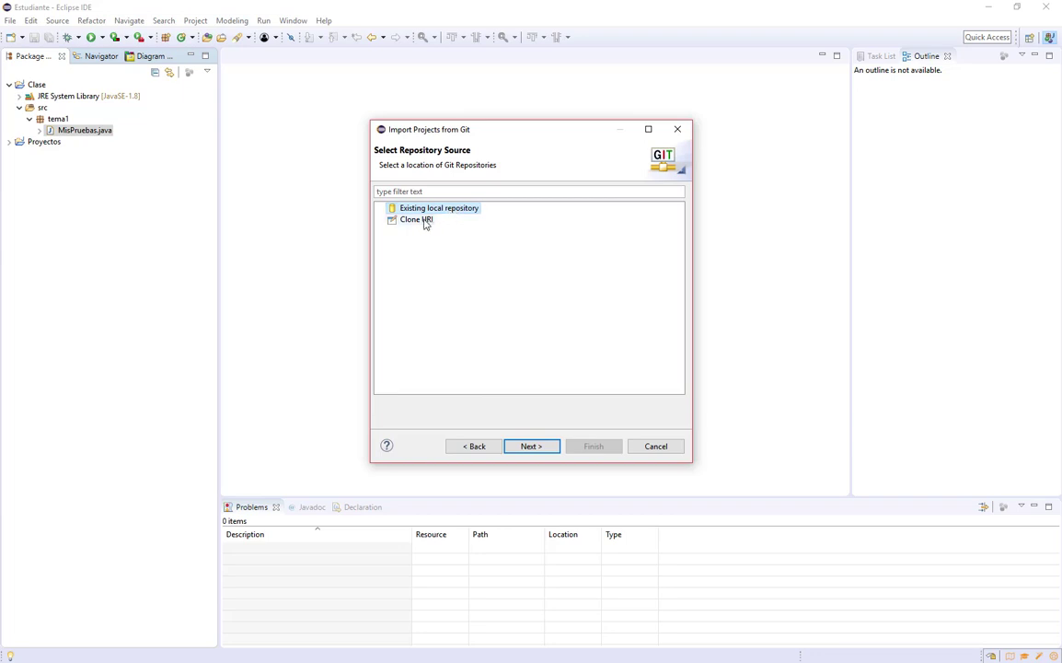
click(418, 221)
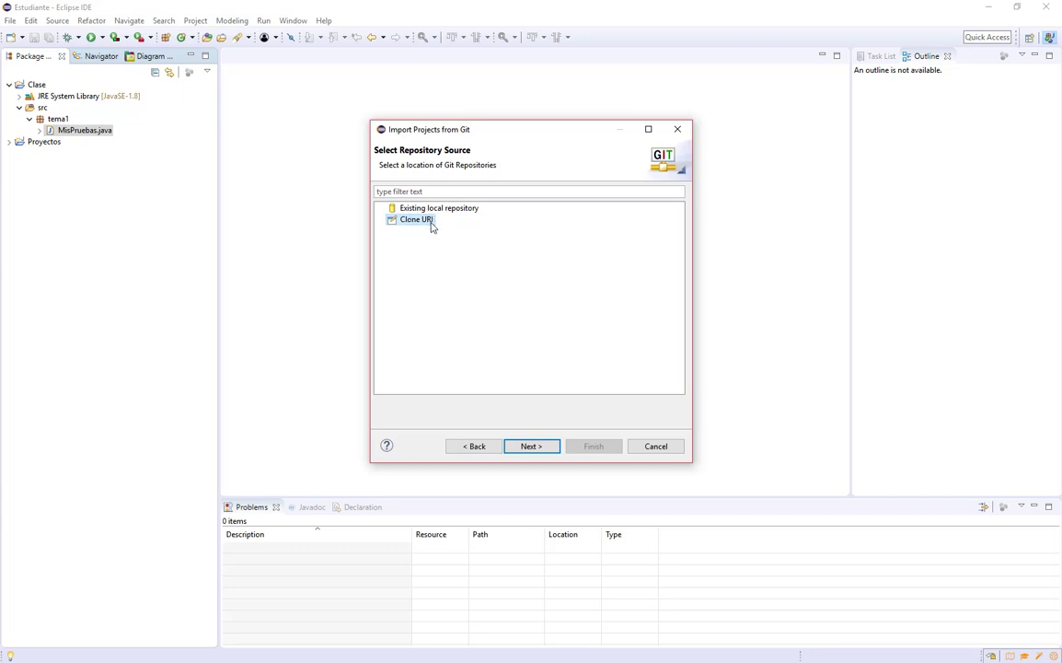
click(531, 446)
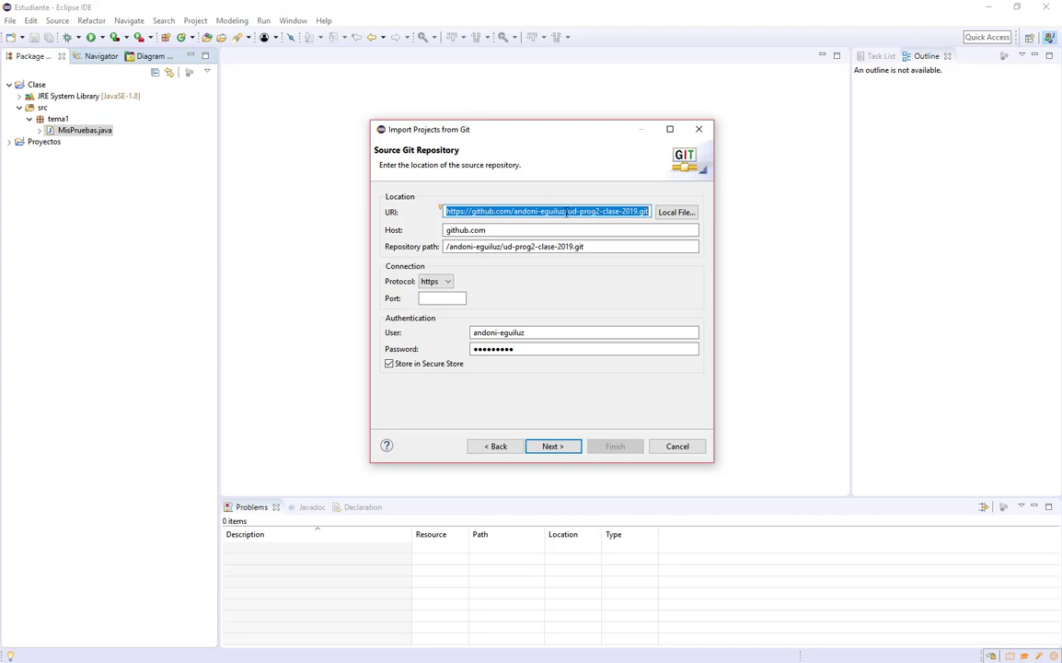
Check the source URI, host and repository path, accept them and keep the master branch for cloning
key(alt+Tab)
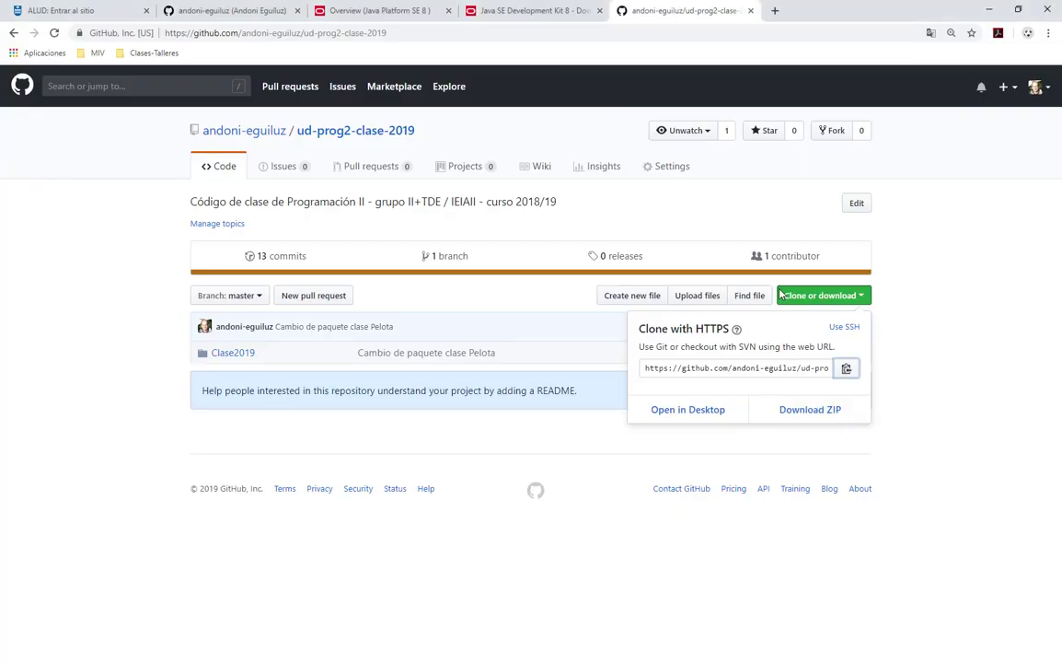
key(alt+Tab)
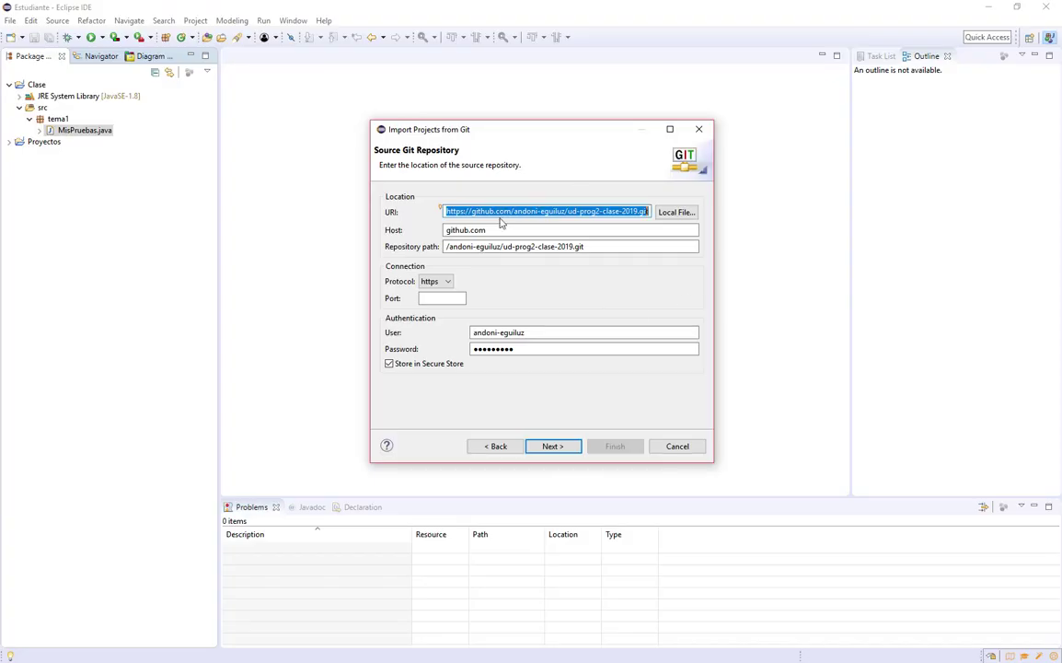
drag(490, 229, 442, 228)
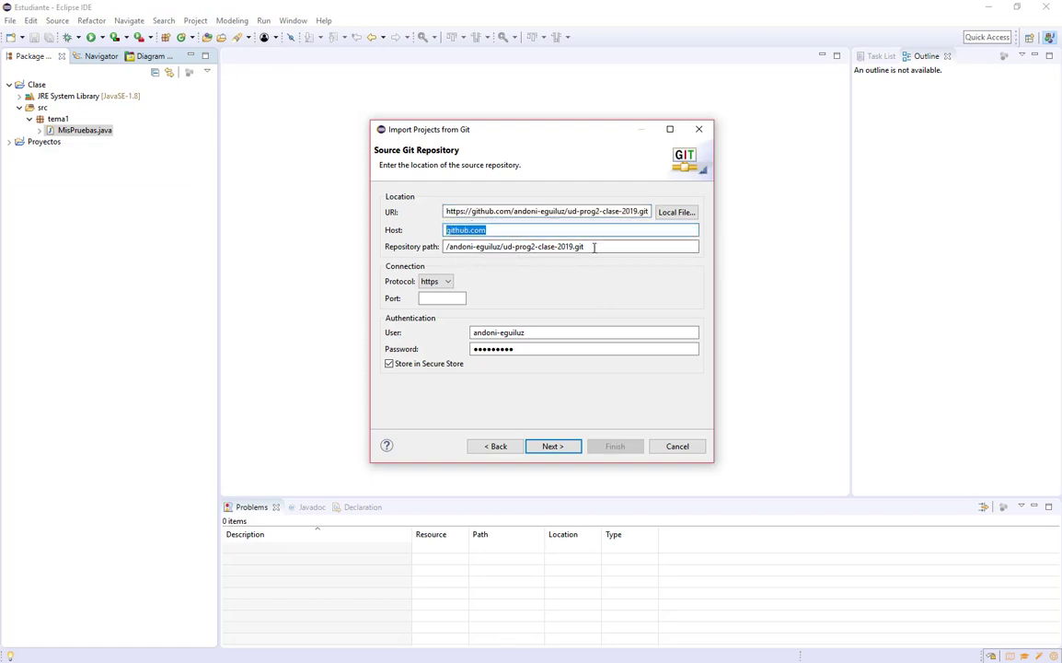
drag(593, 247, 445, 246)
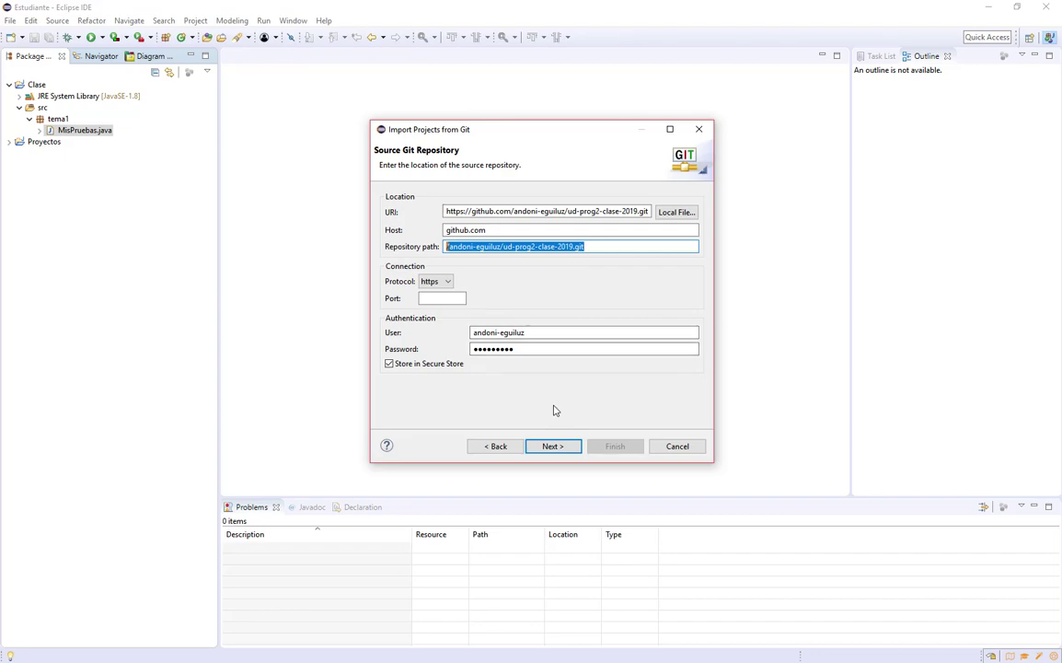
click(551, 446)
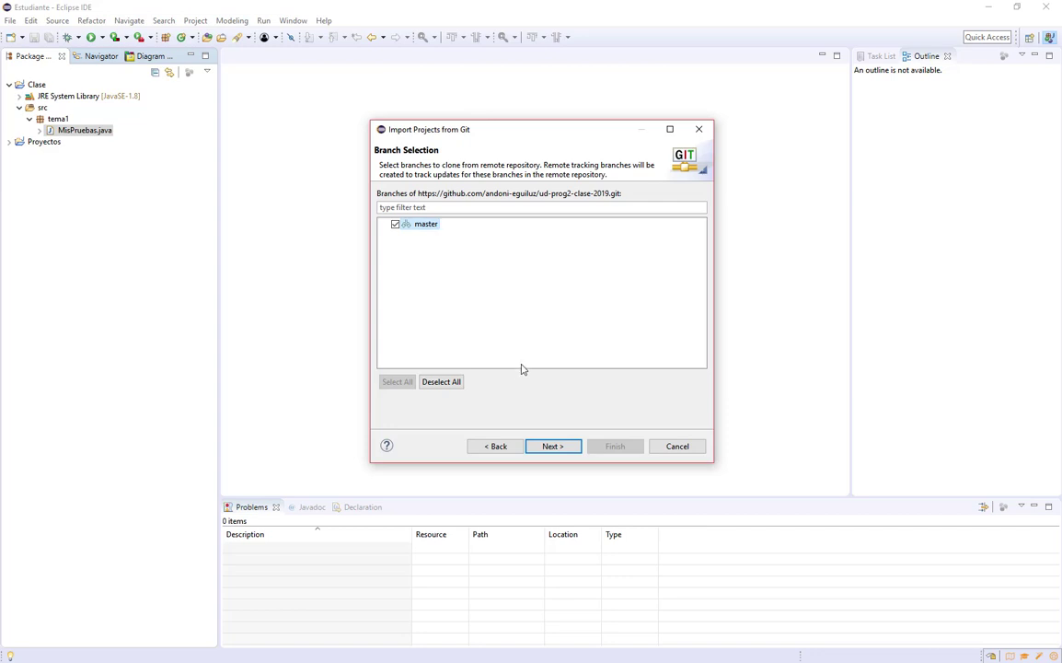
click(554, 446)
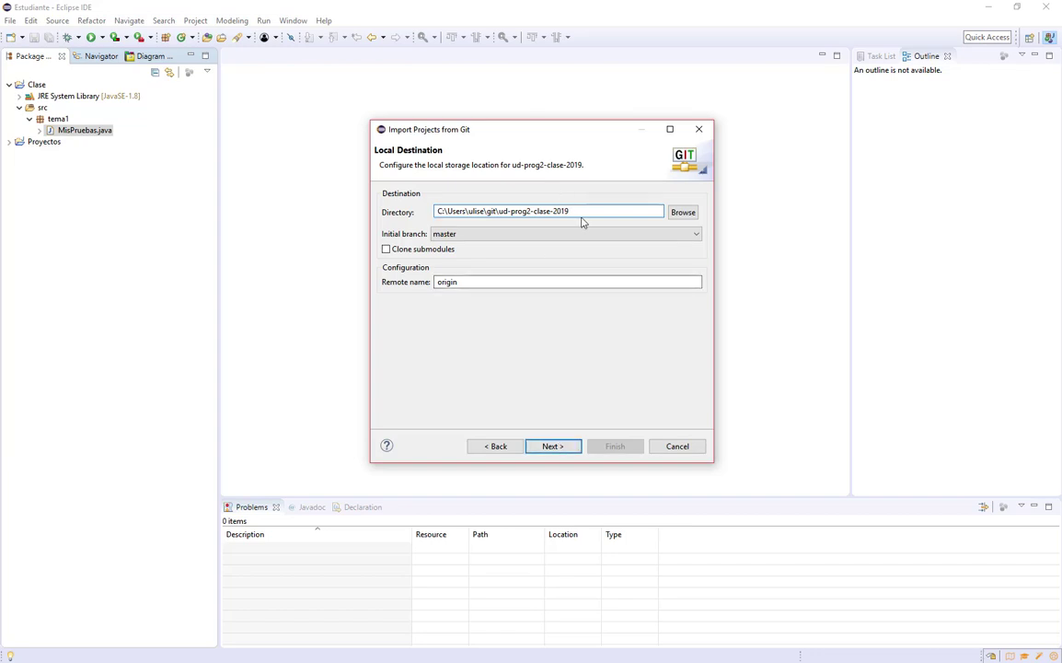
Examine the parts of the local destination directory: the user folder, the git folder and the ud-prog2-clase-2019 repository folder
drag(581, 214, 431, 197)
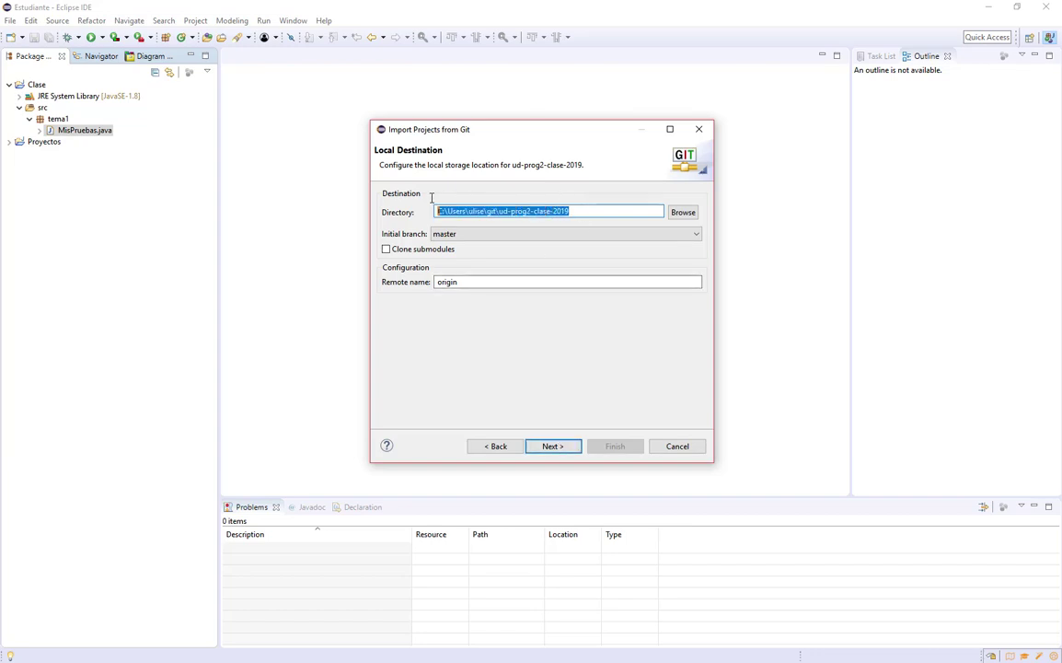
click(576, 211)
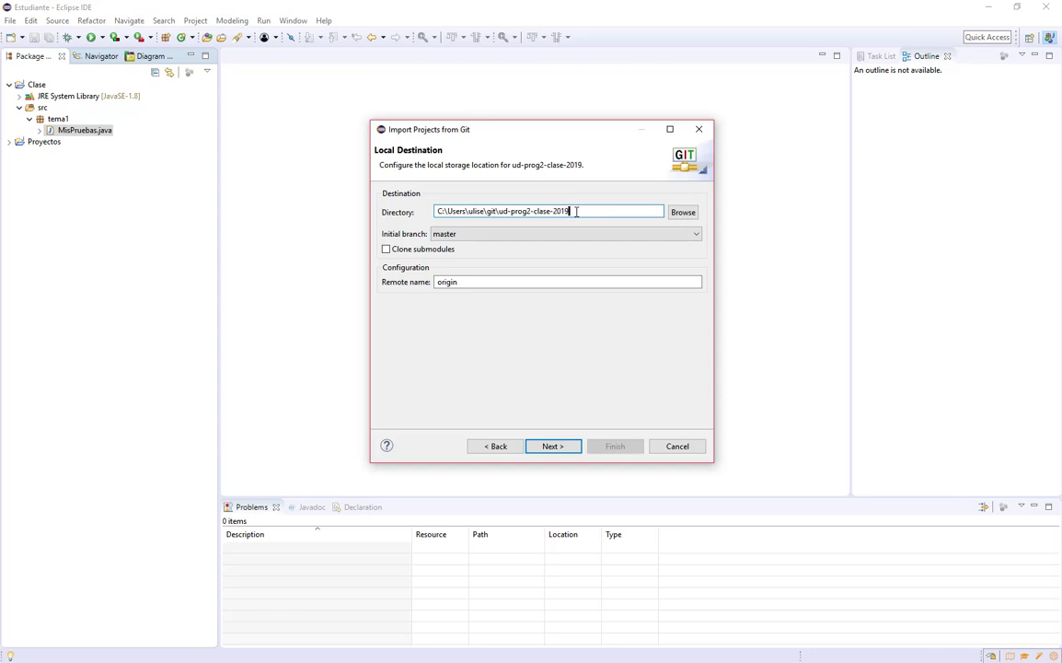
drag(470, 212, 439, 215)
double_click(475, 212)
drag(570, 212, 491, 211)
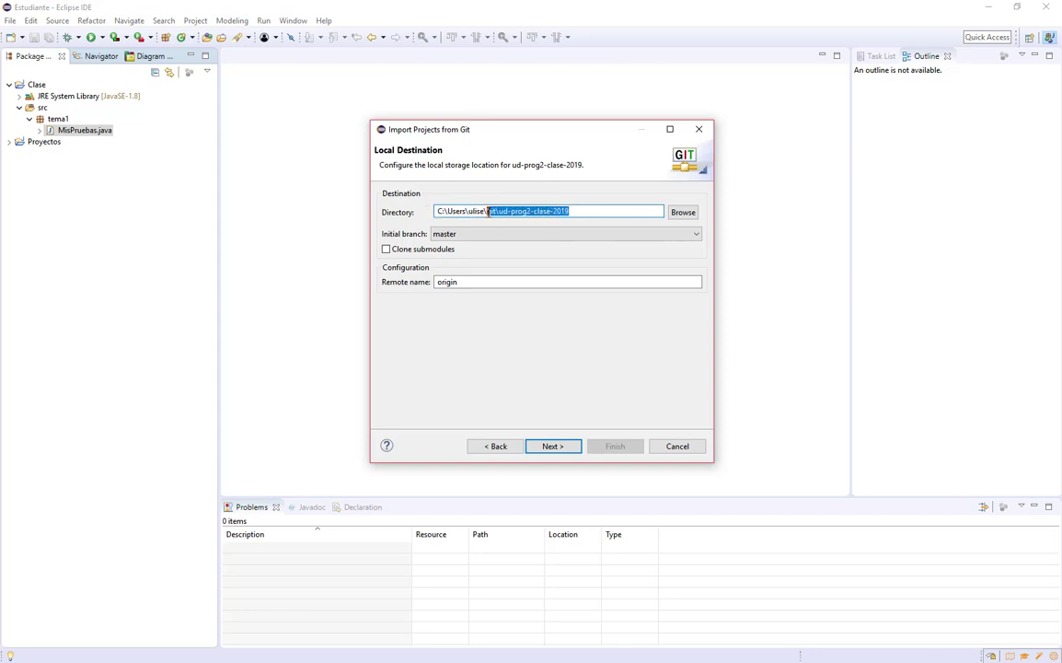
double_click(492, 212)
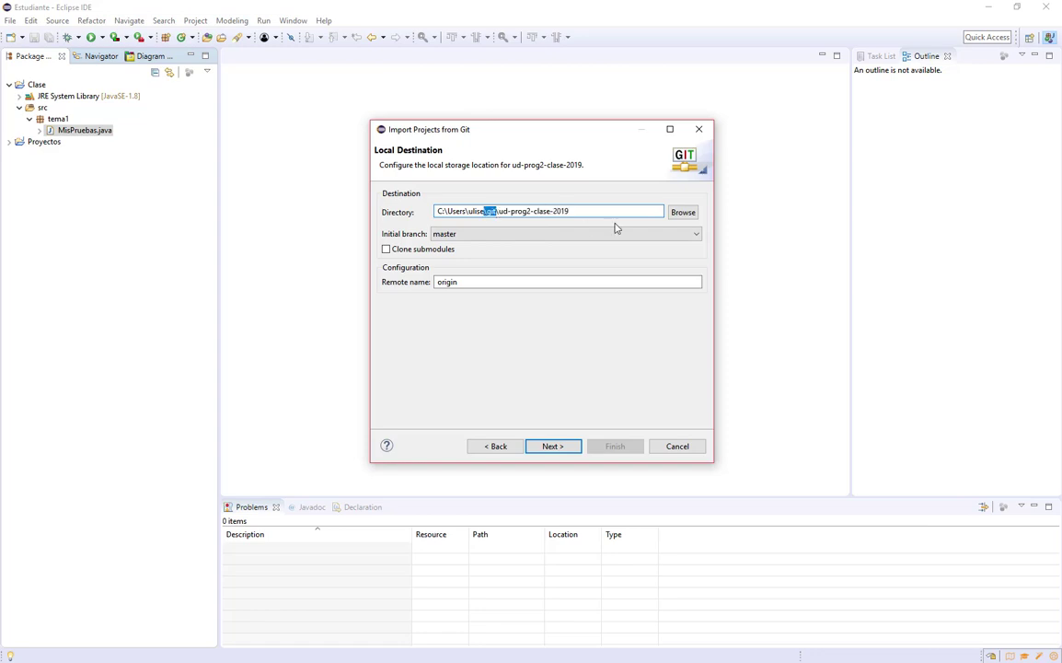
drag(572, 212, 498, 211)
drag(498, 211, 426, 205)
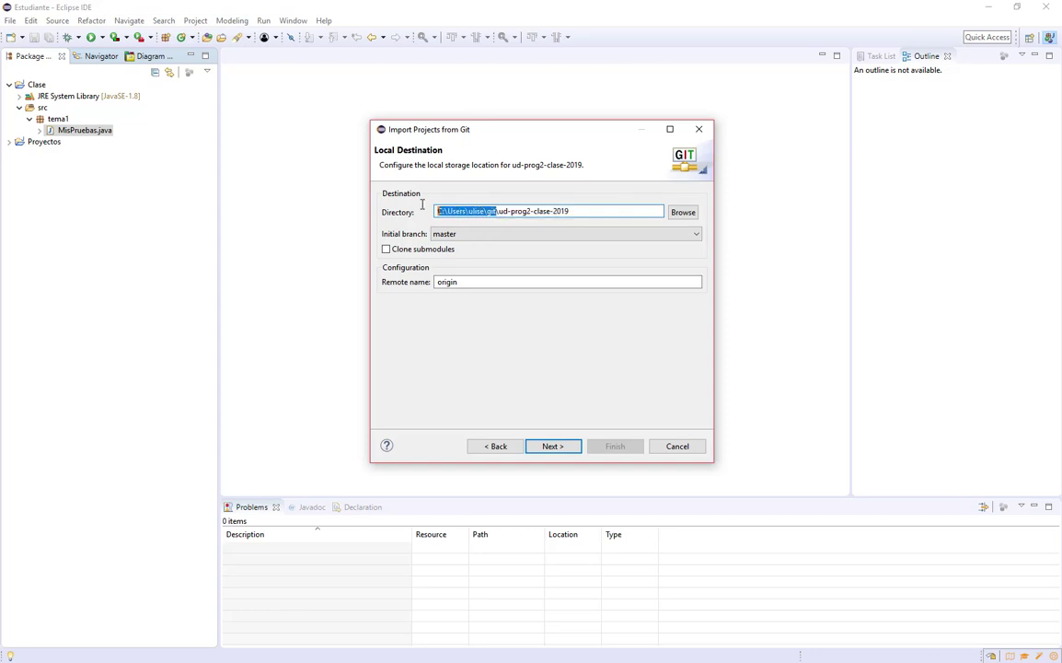
click(588, 210)
drag(498, 211, 471, 211)
click(578, 208)
double_click(581, 207)
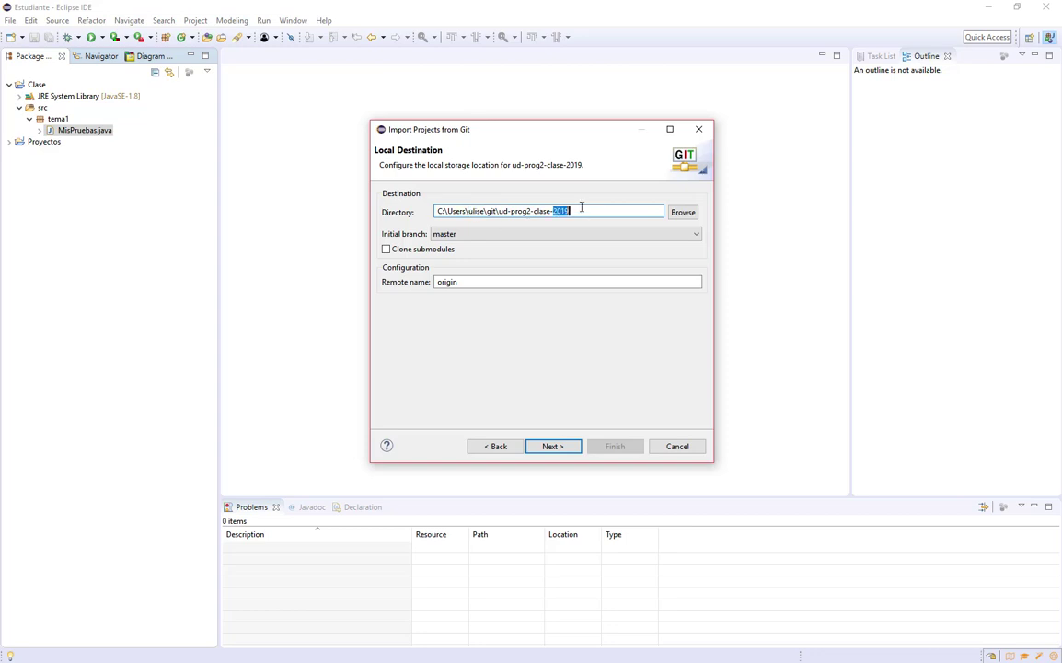
drag(581, 207, 501, 205)
click(575, 212)
drag(574, 212, 497, 211)
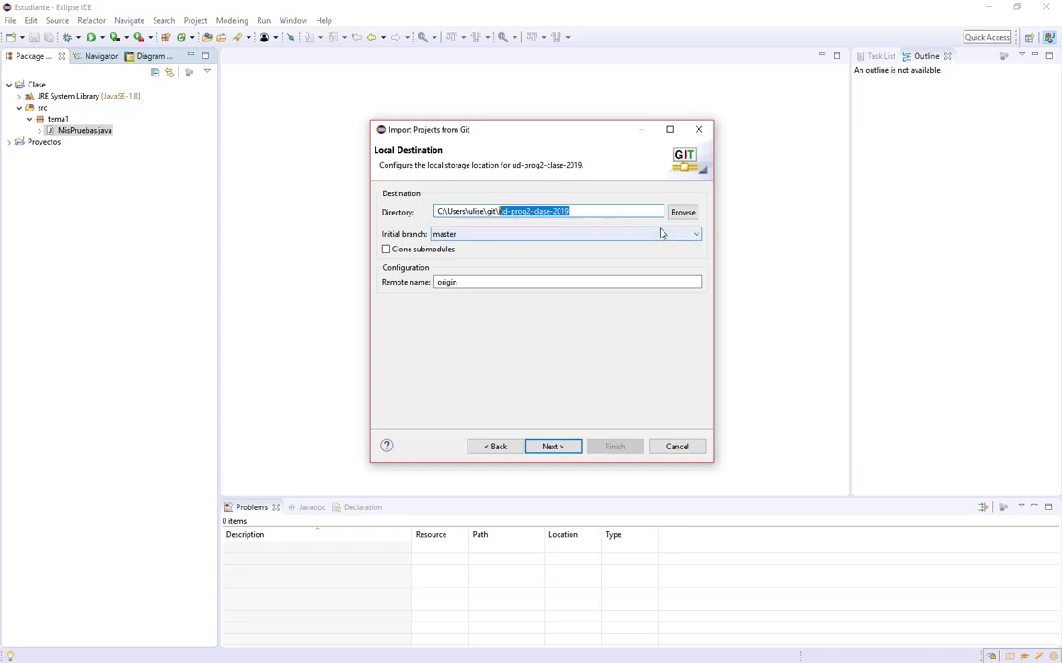
Clone the repository into the default directory and import the Clase2019 project as an existing Eclipse project
click(553, 449)
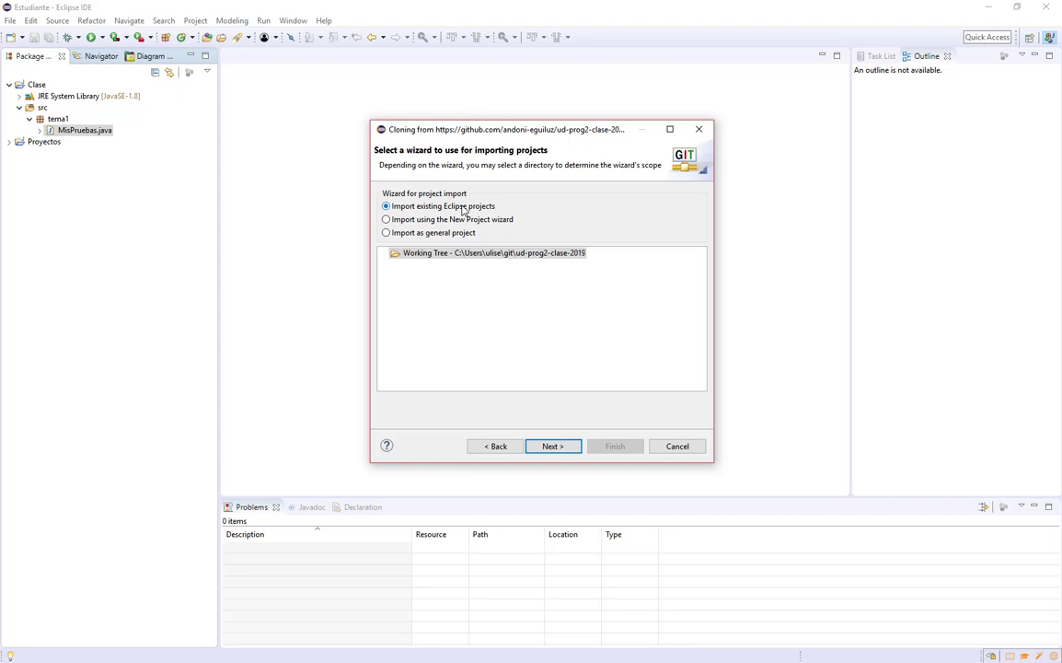
click(447, 220)
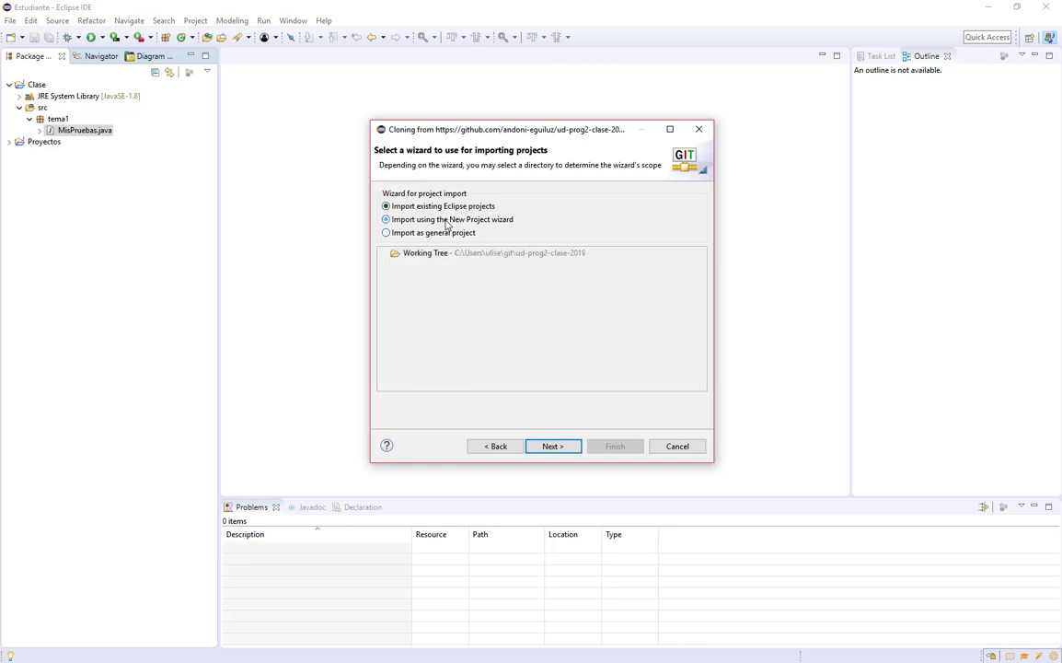
click(443, 235)
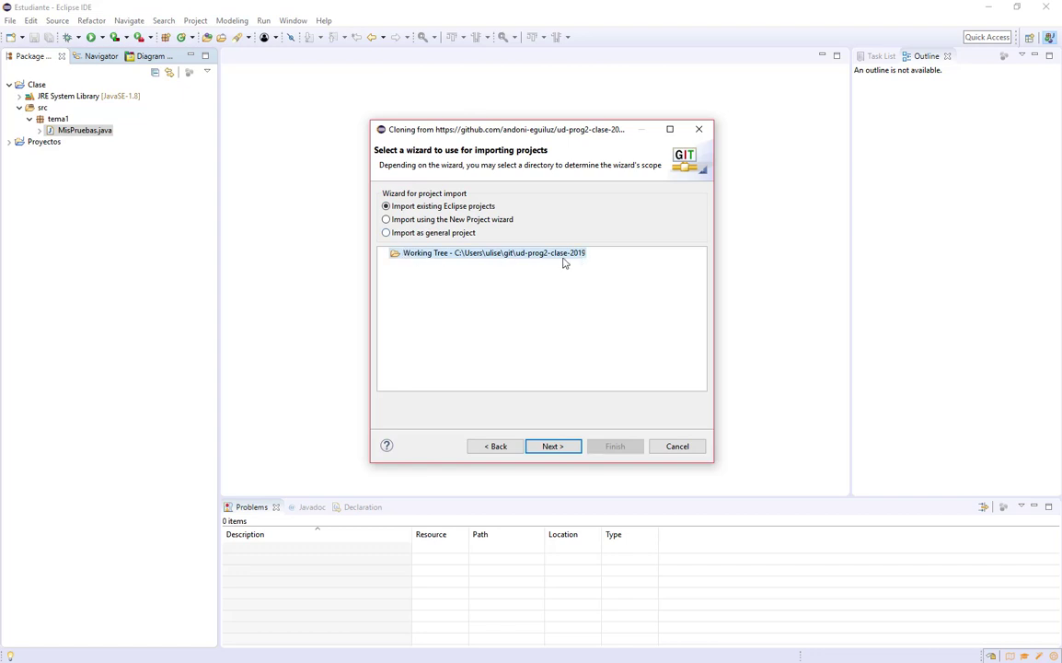
click(552, 446)
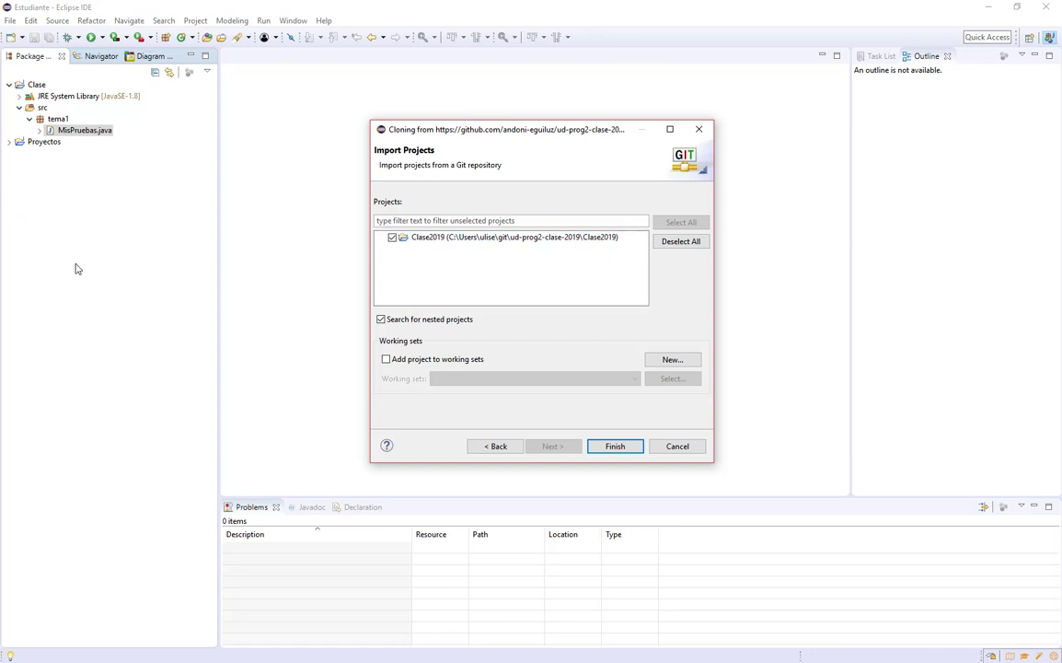
click(616, 449)
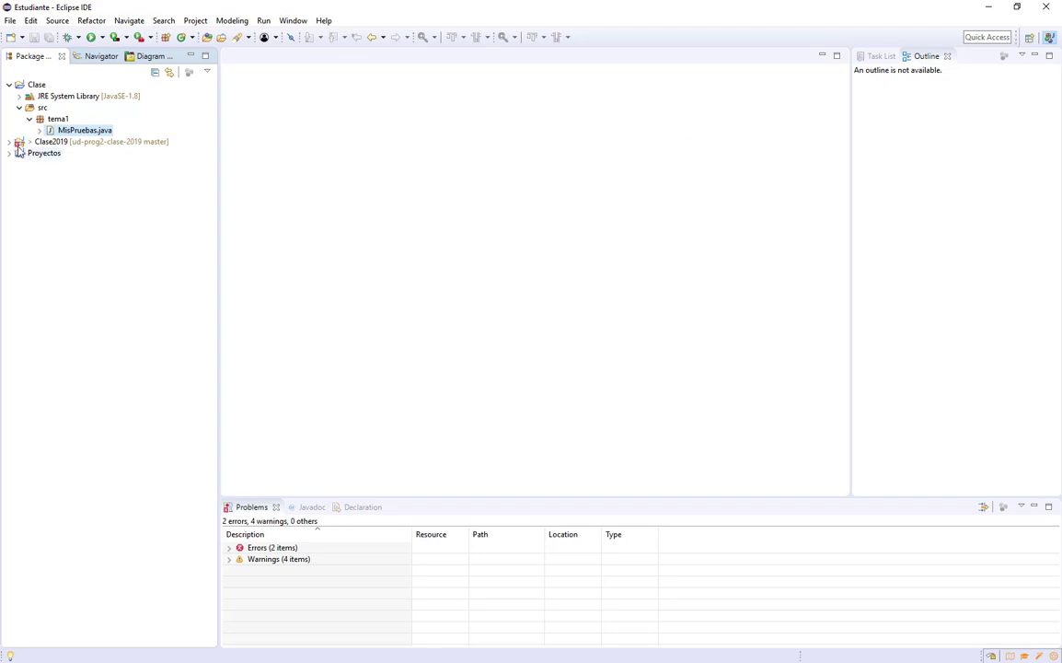
Expand the Clase2019 project's src folder and all its packages to examine the imported source files
click(9, 141)
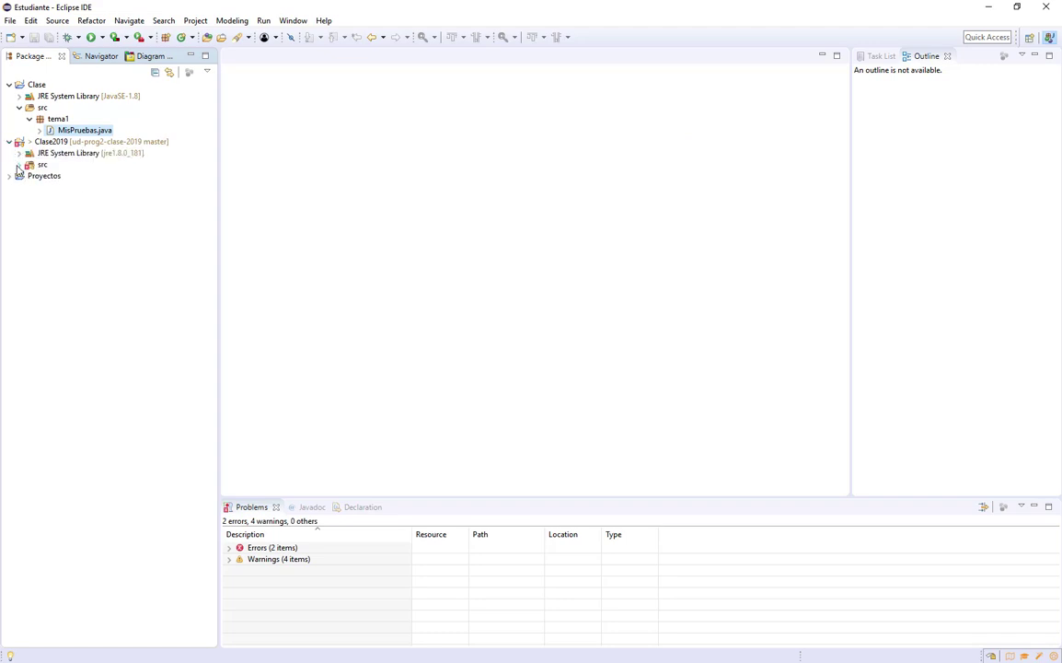
click(19, 166)
click(18, 154)
click(19, 154)
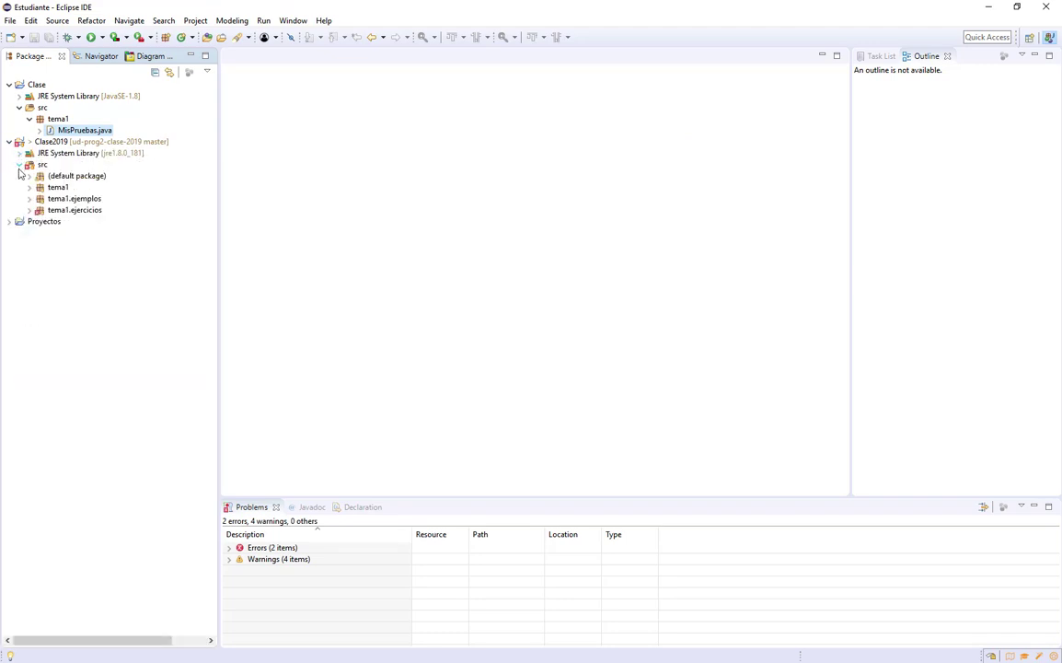
click(29, 175)
click(28, 199)
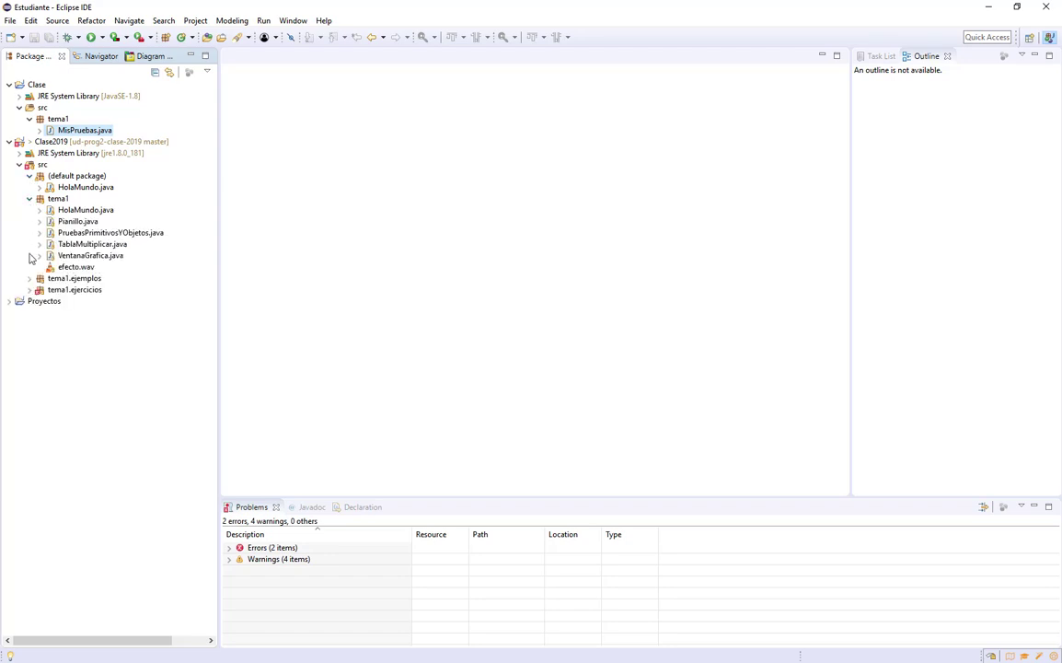
click(29, 278)
click(29, 313)
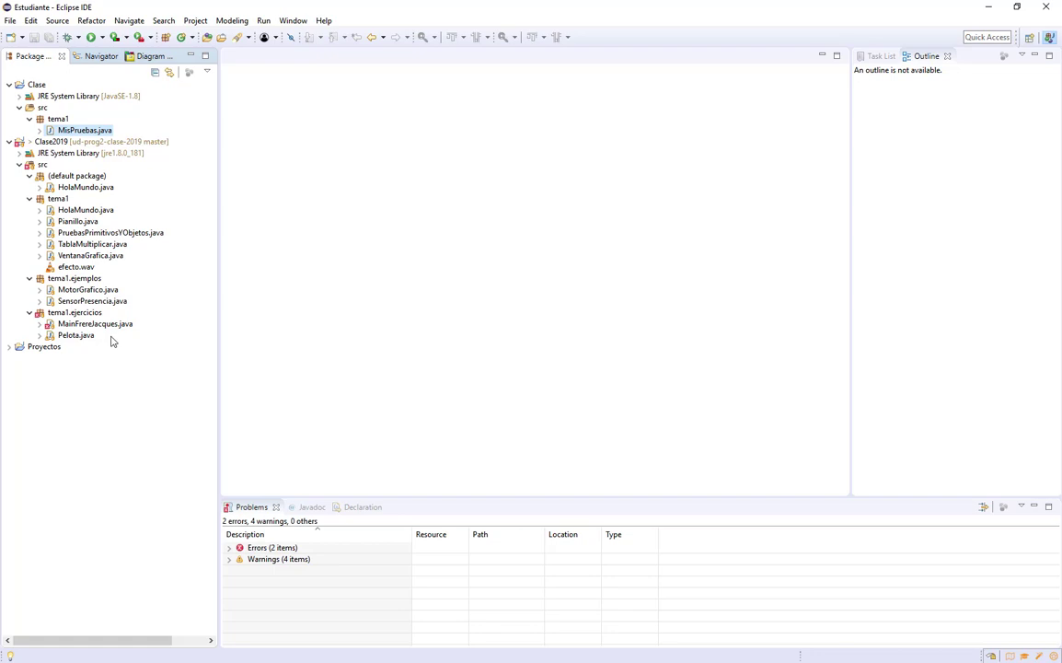
Switch to the browser to check the ud-prog2-clase-2019 repository page on GitHub, dismiss its clone popup and return to Eclipse
key(alt+Tab)
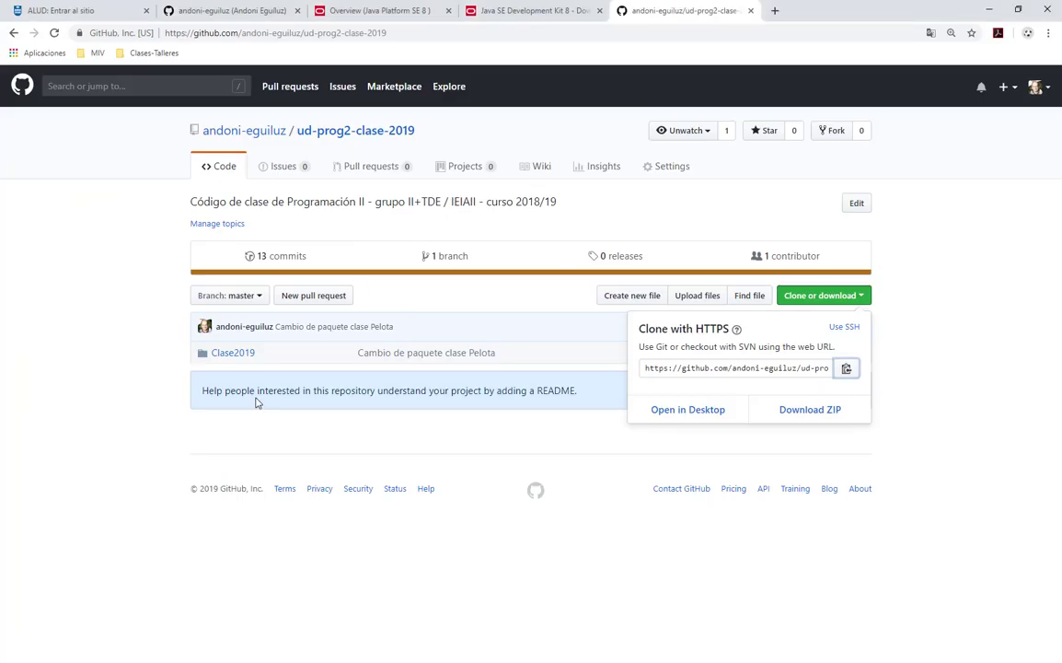
click(960, 358)
key(alt+Tab)
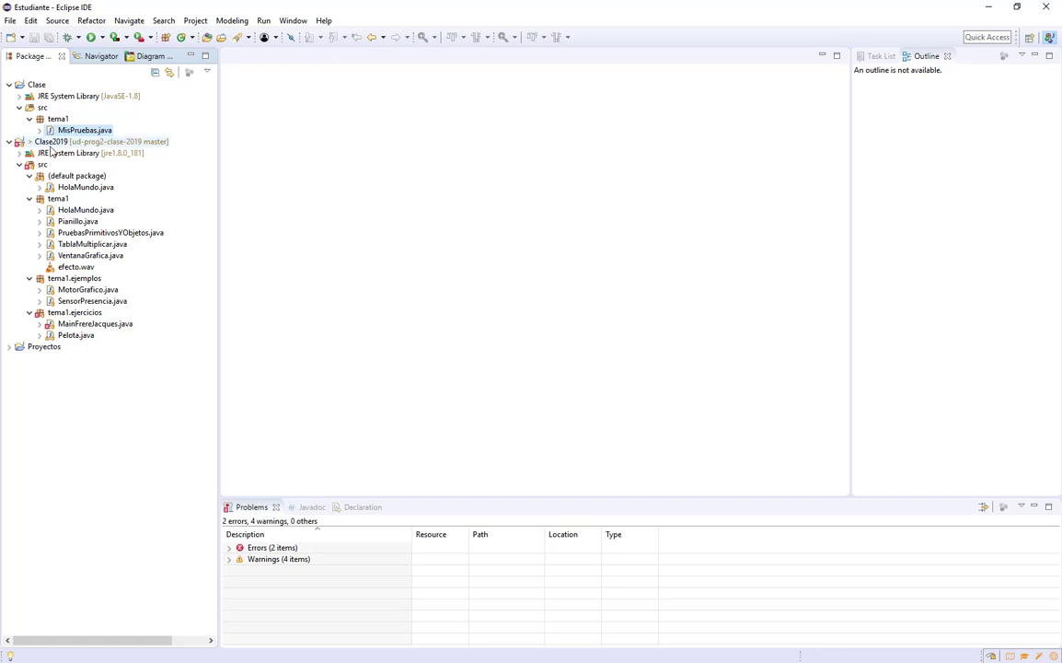
Pull the latest changes from the remote repository into the Clase2019 project and dismiss the pull result
click(52, 144)
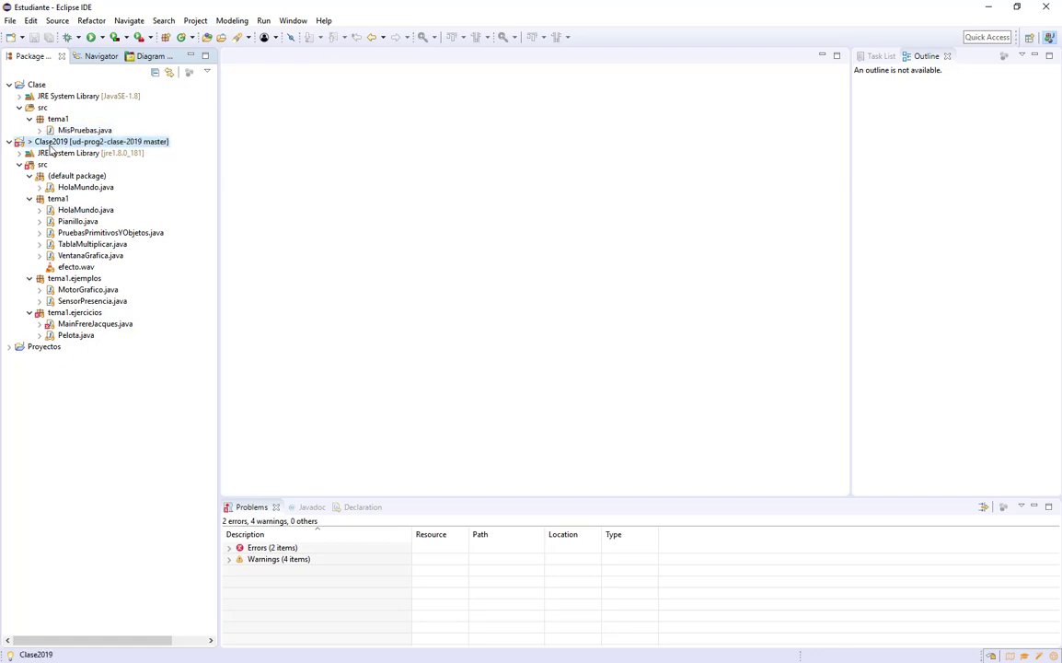
right_click(53, 149)
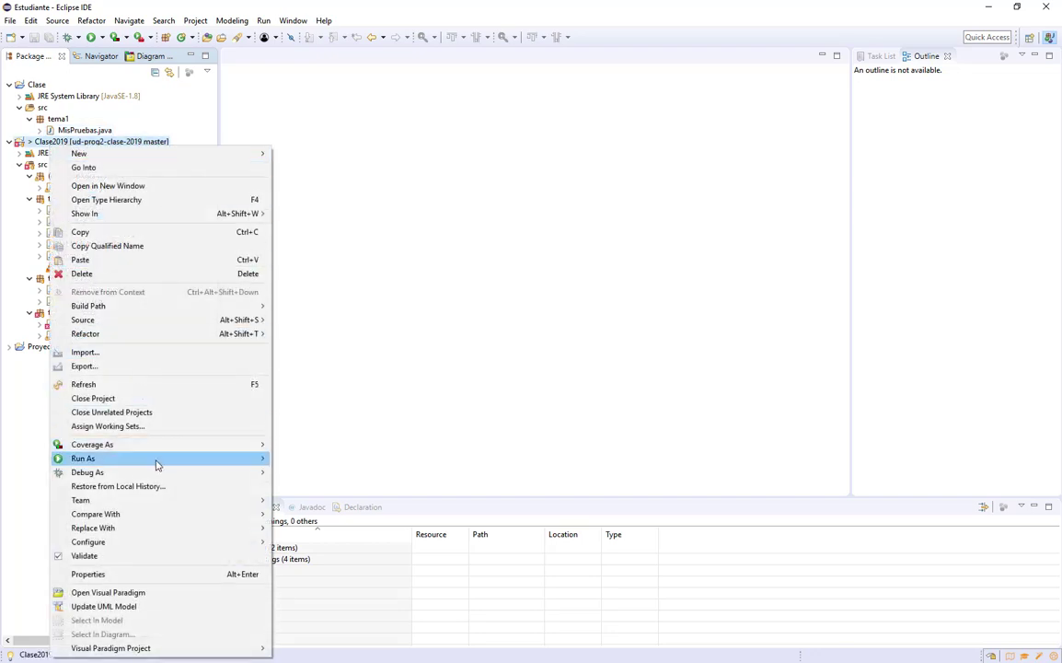
mouse_move(164, 501)
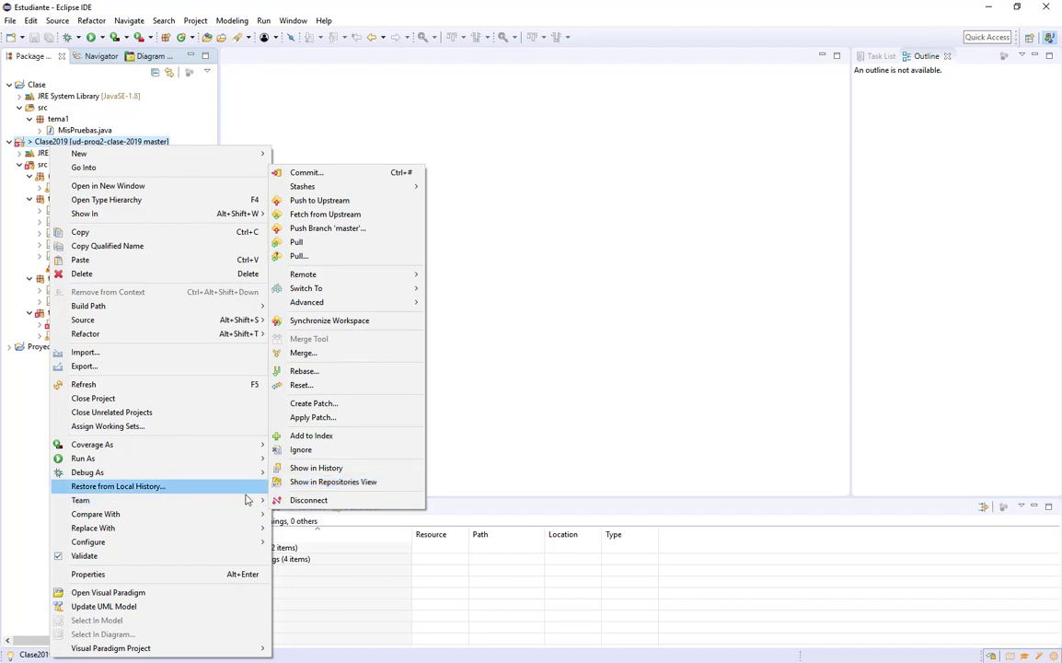
mouse_move(215, 504)
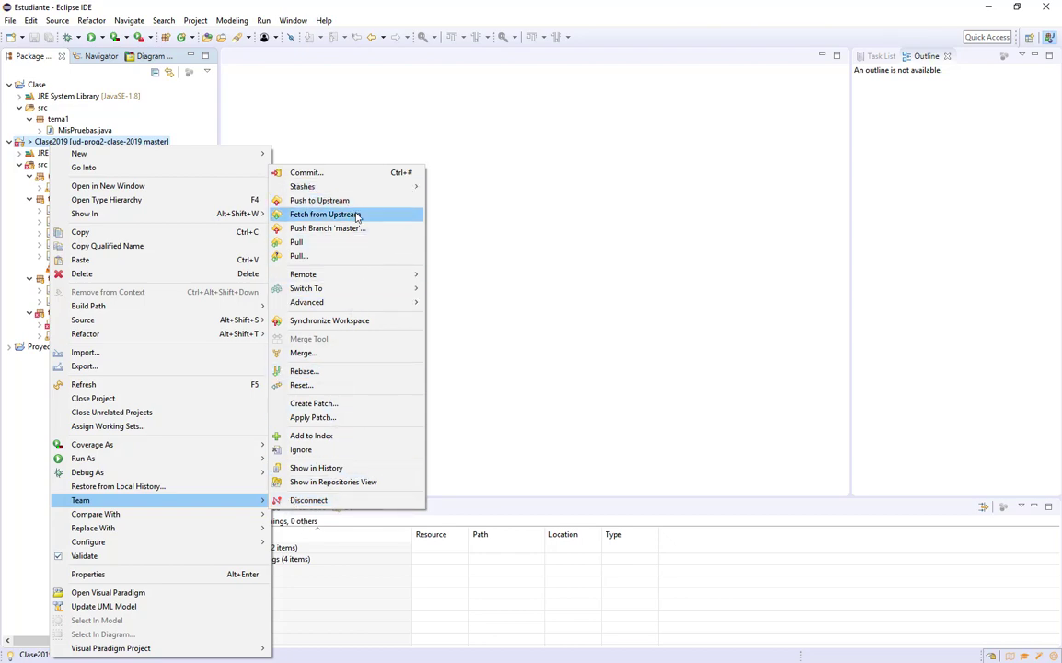
click(310, 244)
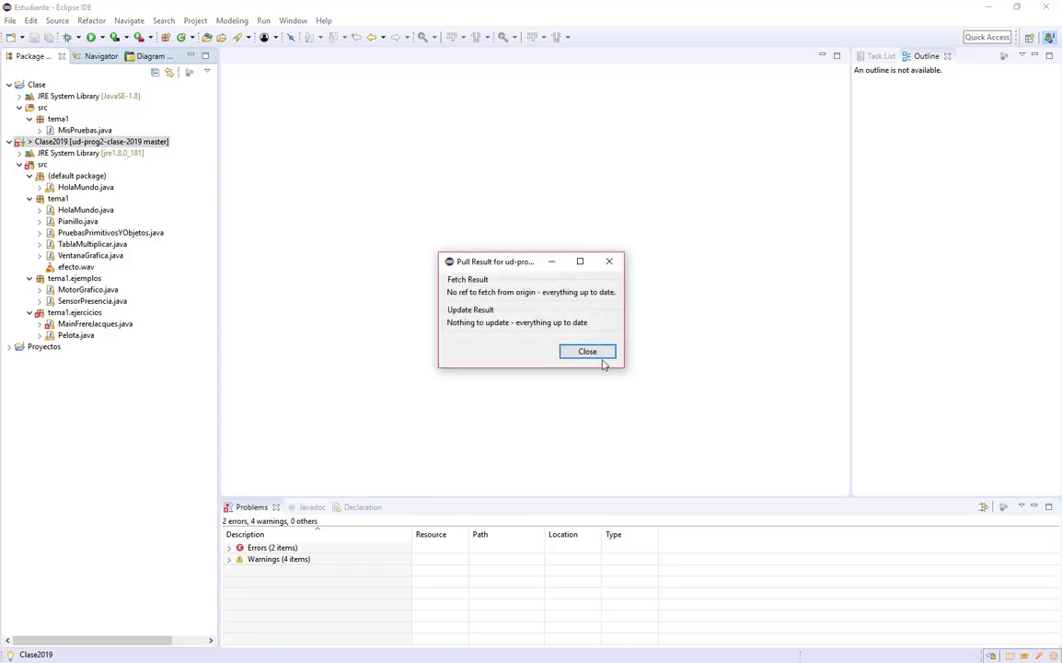
click(589, 351)
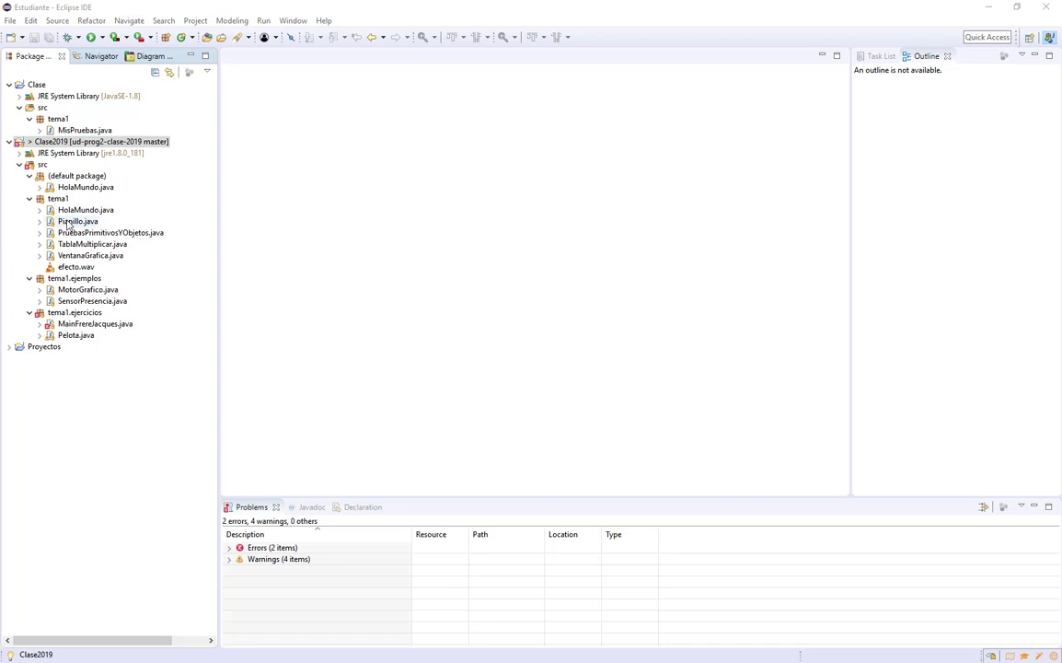
Pull the Clase2019 project from the remote repository again and open PruebaPelota.java from its tema1 package
click(462, 7)
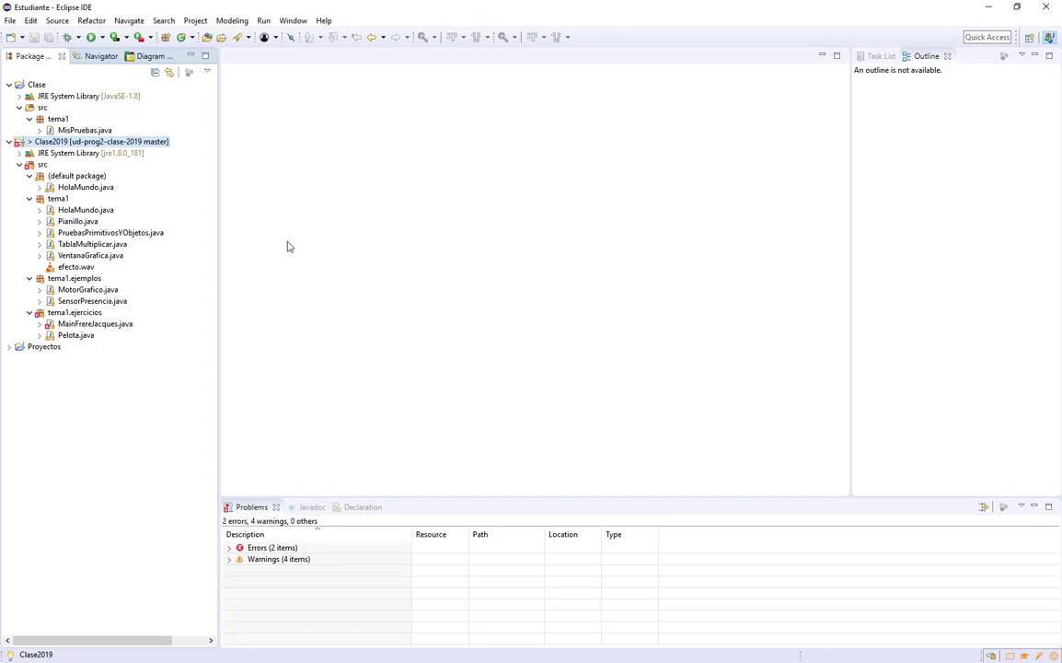
right_click(57, 144)
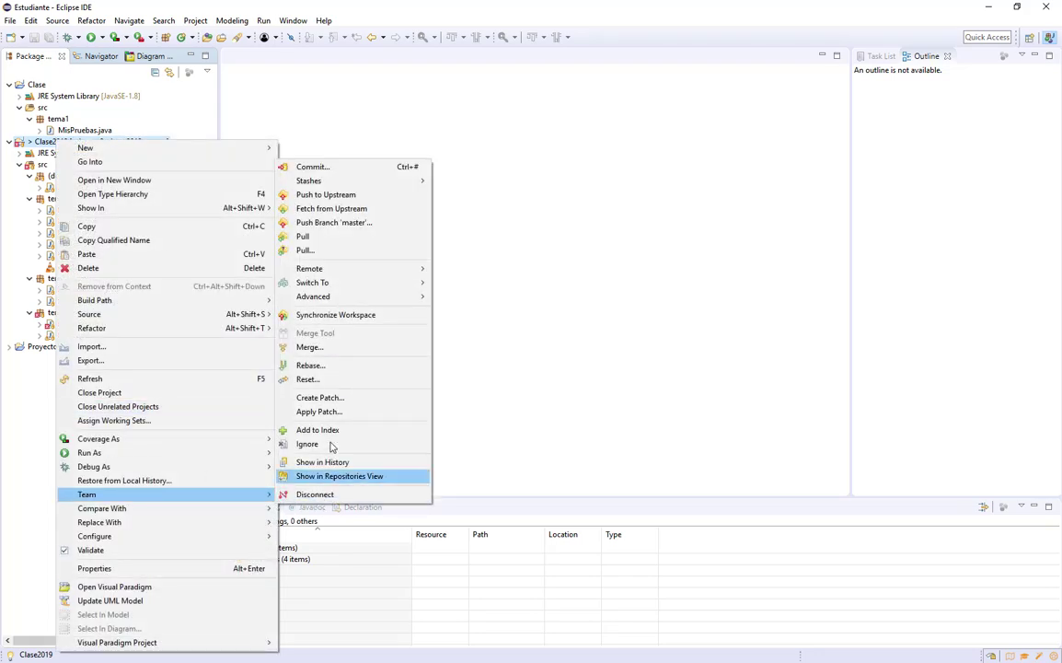
click(335, 237)
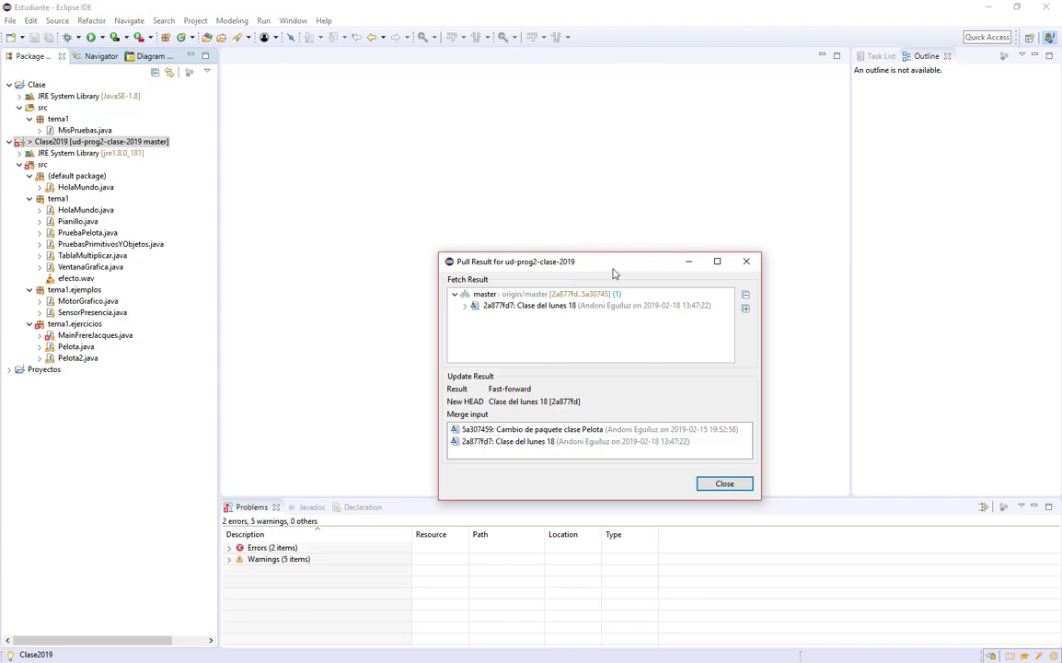
click(722, 484)
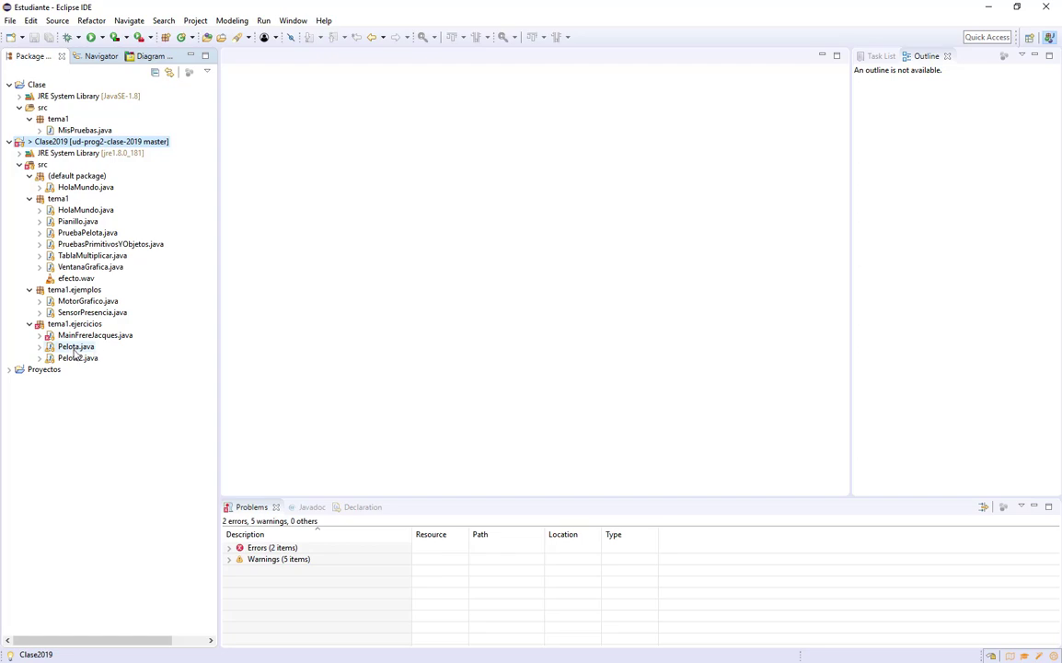
double_click(73, 232)
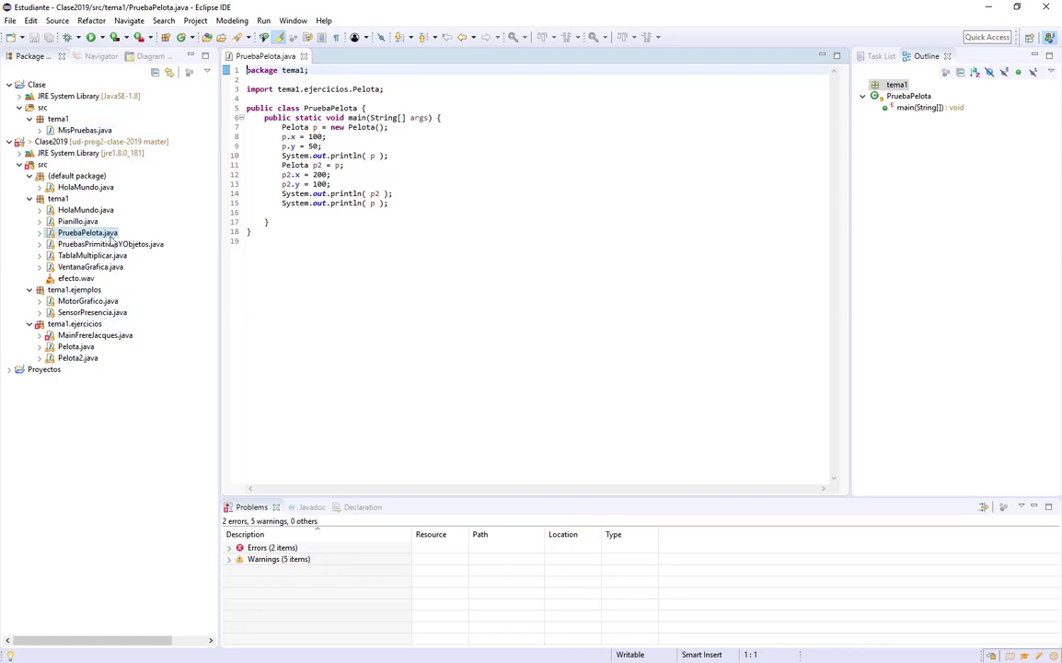
Copy the tema1 package from Clase2019 into the Clase project's source folder, overwriting all existing items
click(45, 200)
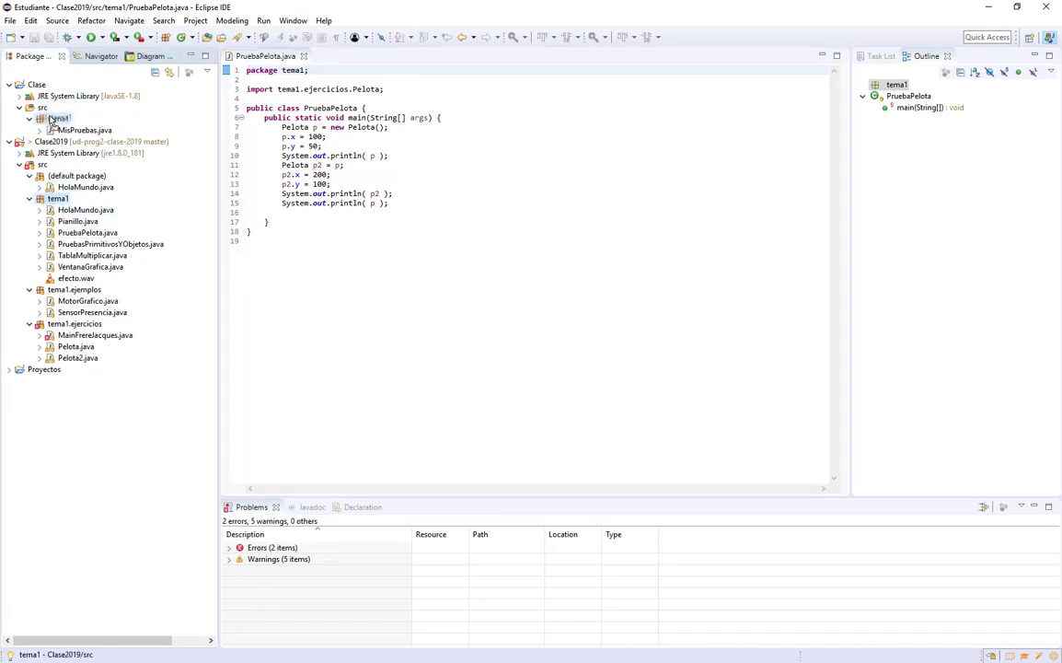
drag(52, 123, 51, 120)
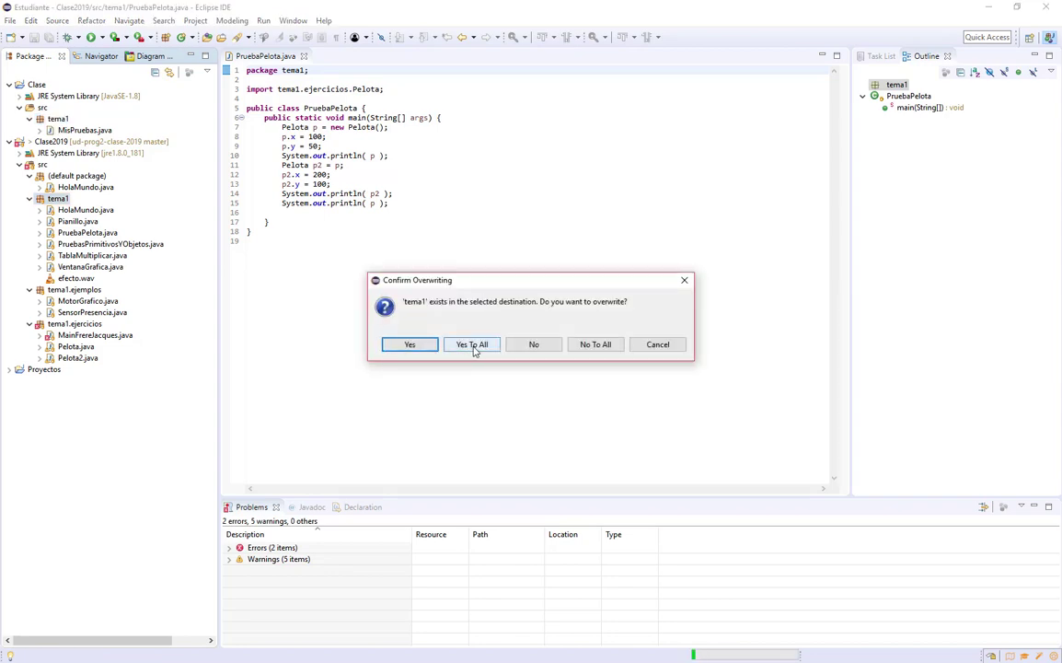
click(472, 346)
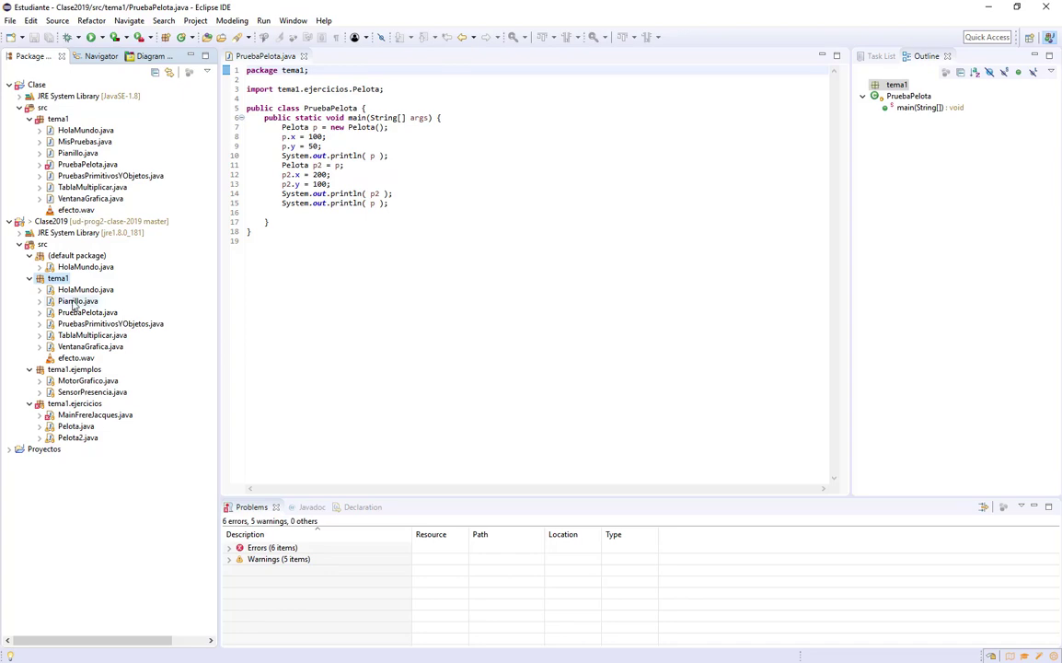
Copy the tema1.ejemplos and tema1.ejercicios packages from Clase2019 into Clase's src folder and expand the copied tema1.ejercicios package
drag(57, 368, 43, 108)
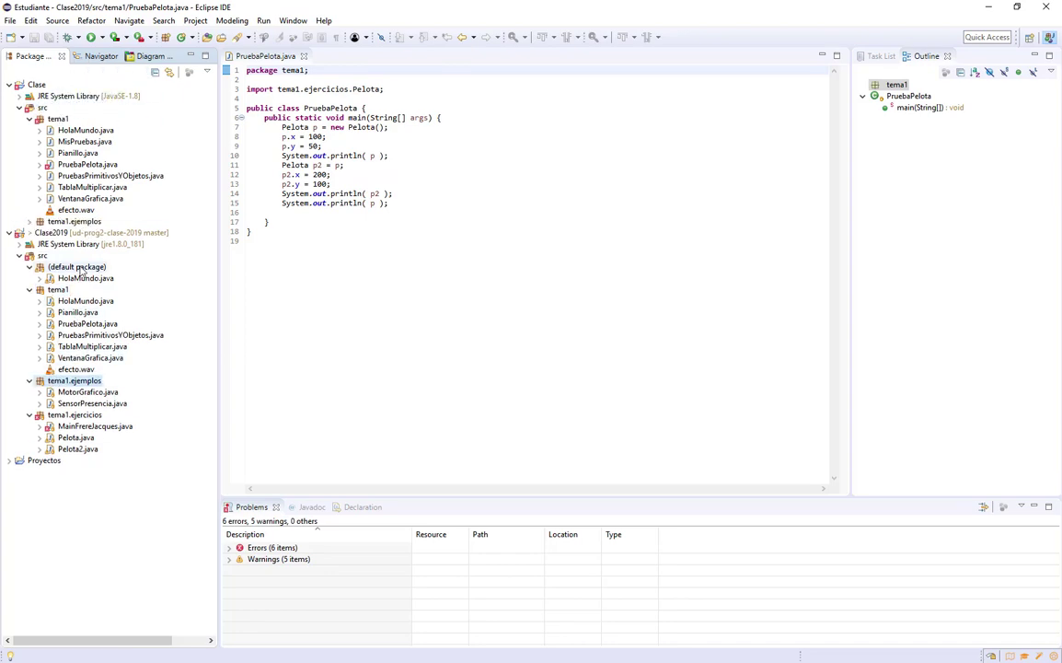
drag(75, 412, 42, 109)
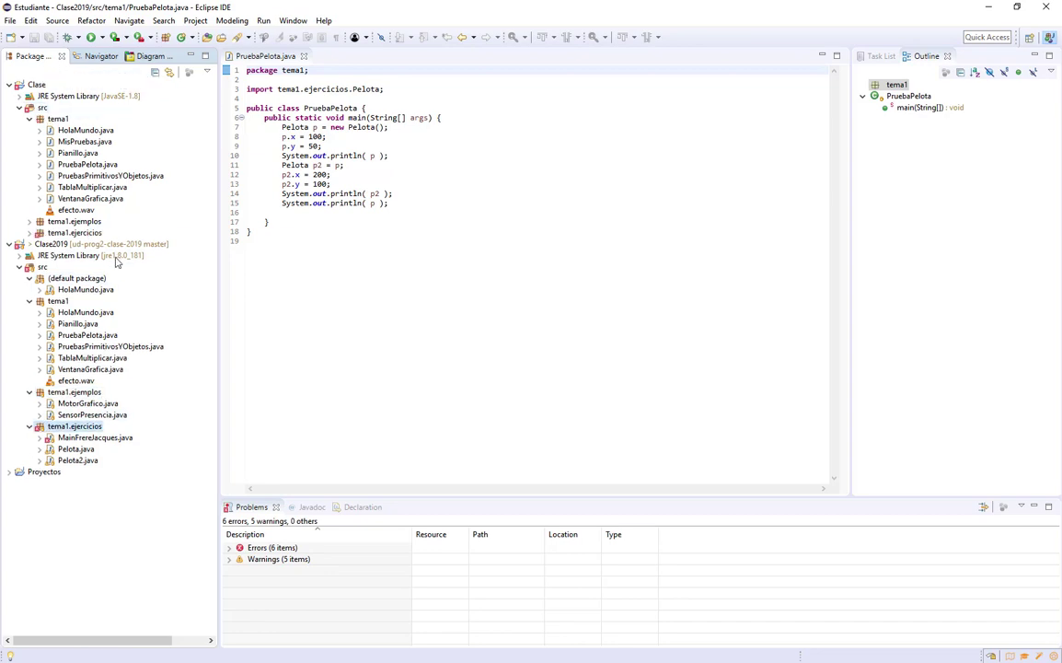
click(30, 232)
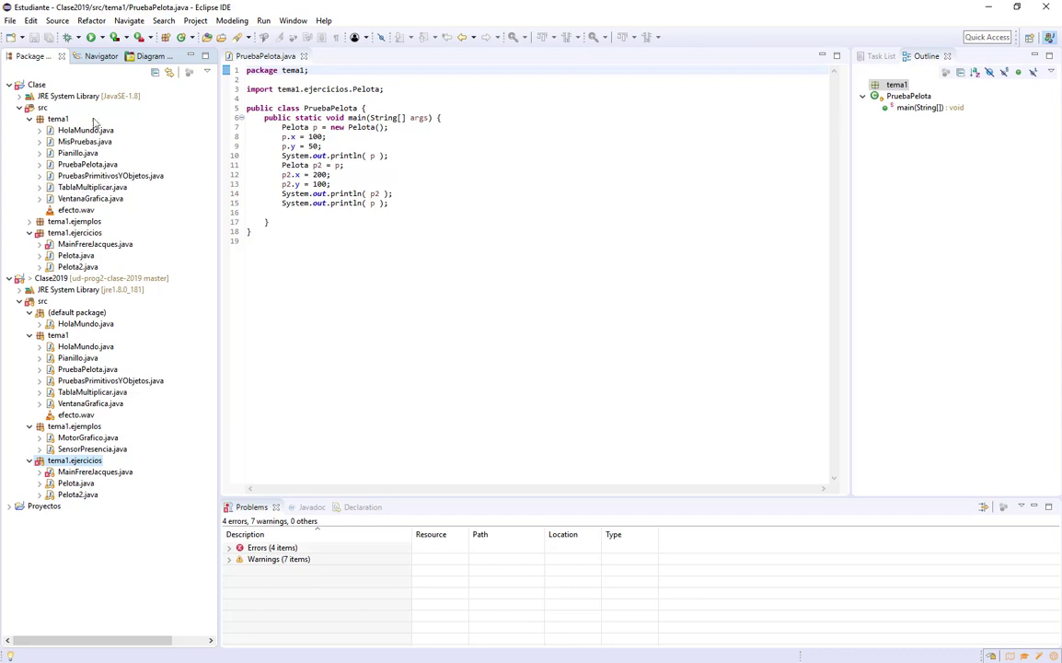
click(79, 152)
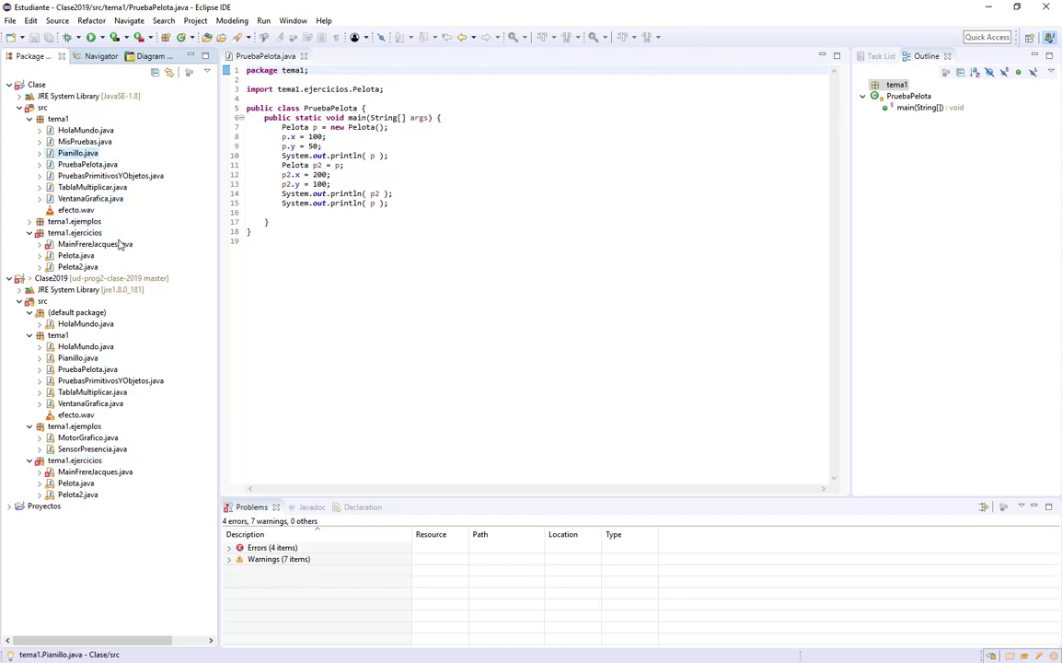